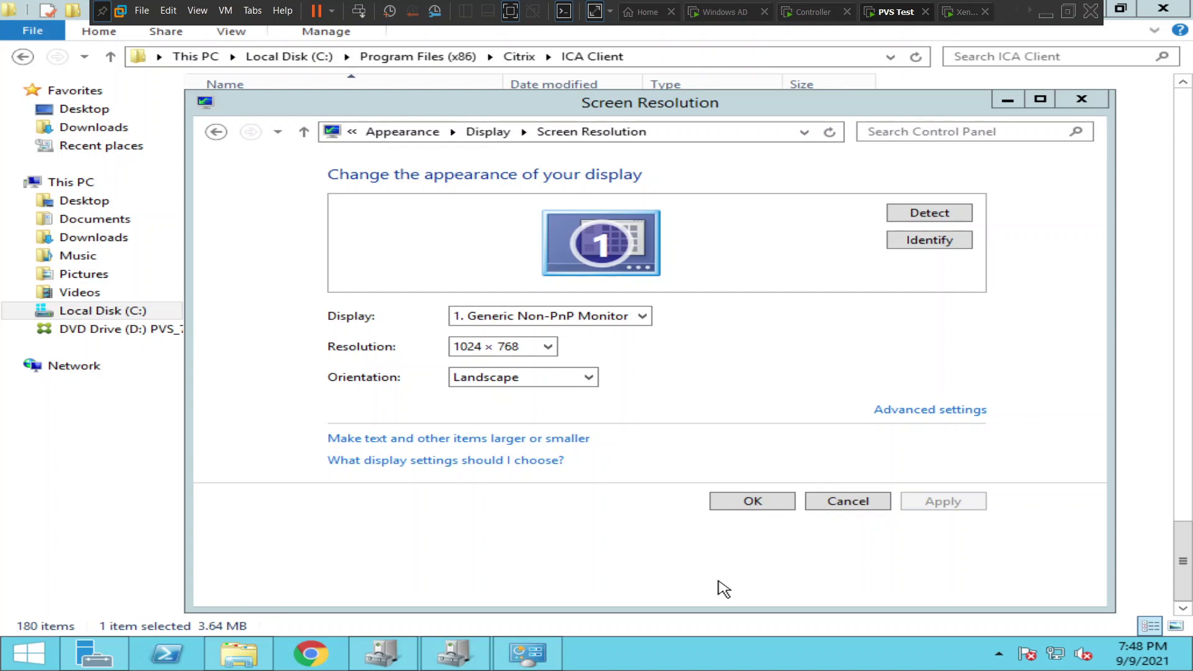
- Cancel the Screen Resolution settings without changes and return to the Display page
left_click(852, 500)
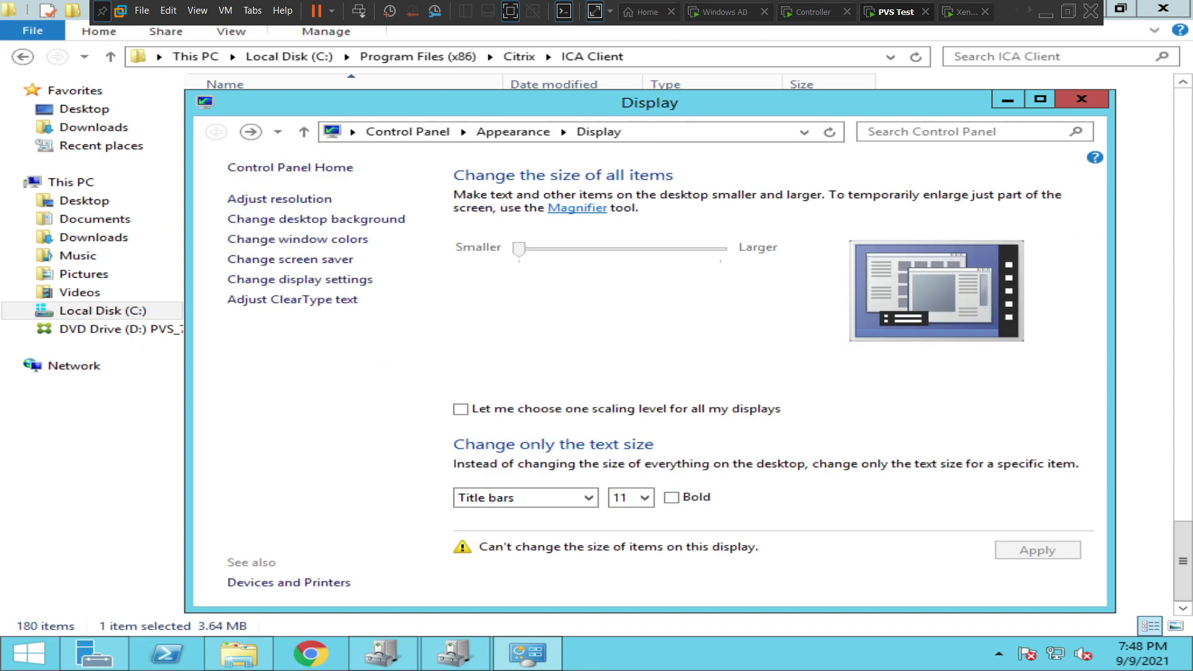
- In Citrix Workspace Advanced Preferences, set High DPI to 'No, use the native resolution' and save
left_click(998, 654)
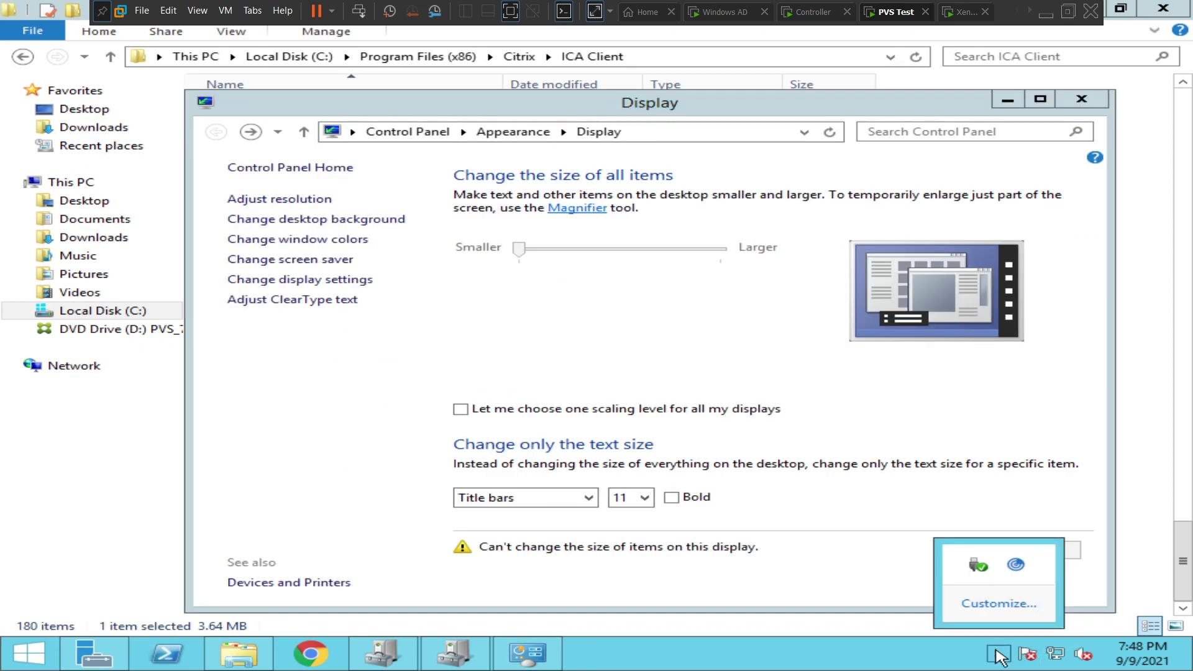
right_click(1016, 566)
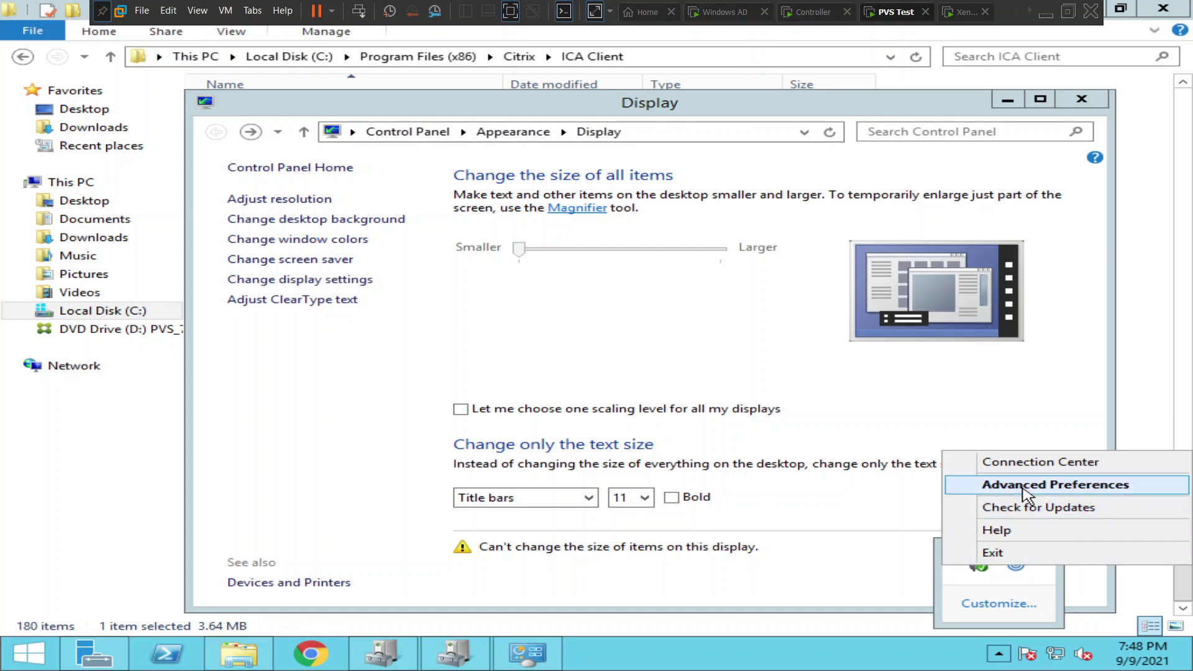
left_click(1027, 497)
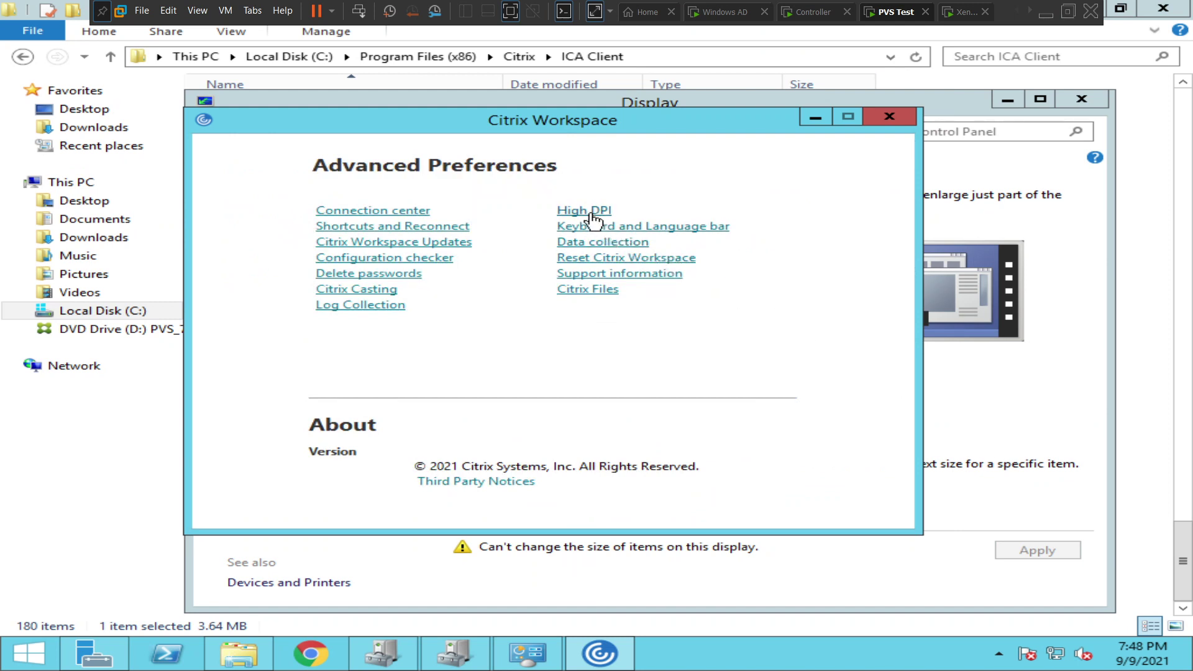
left_click(591, 214)
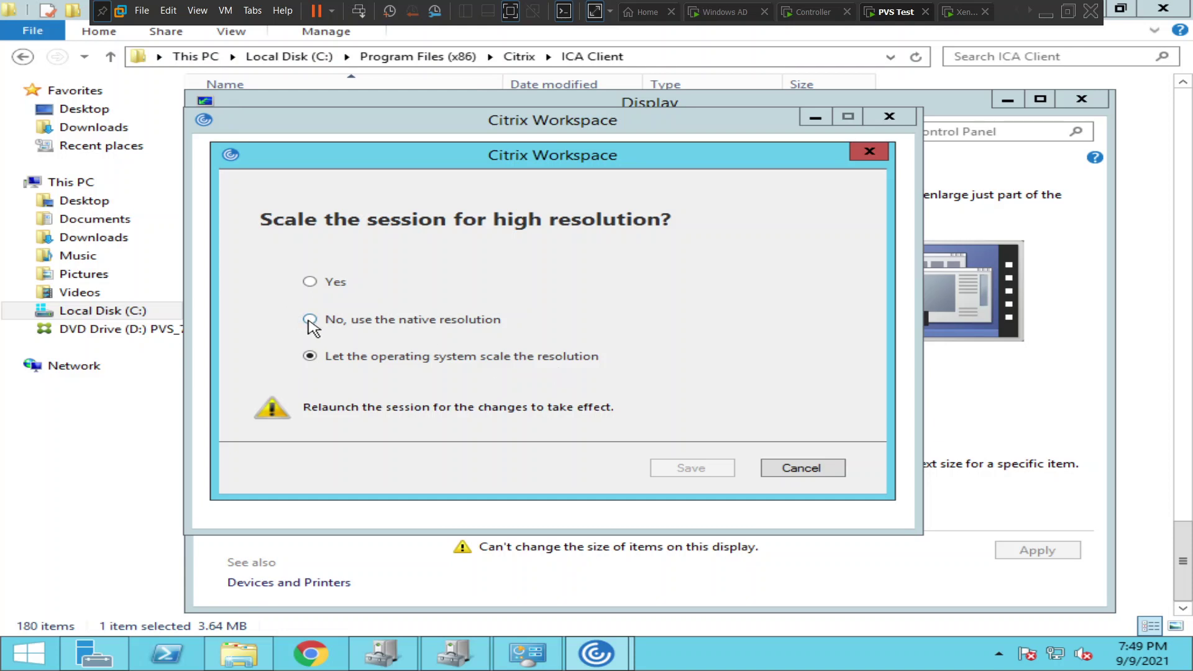
left_click(308, 320)
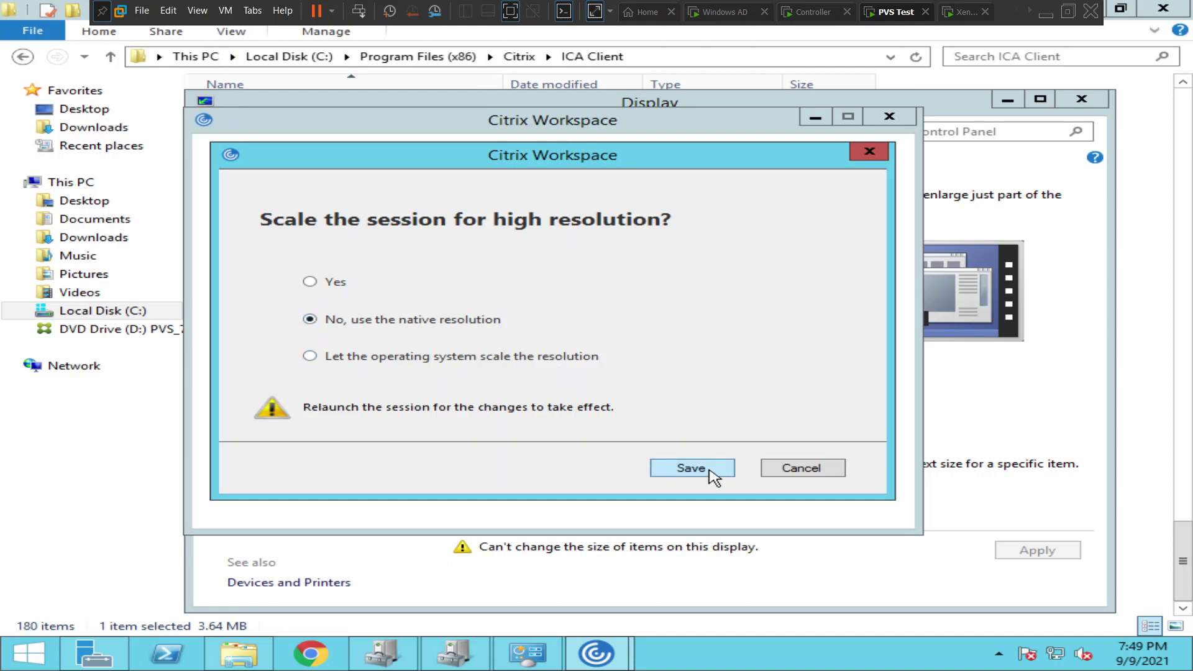
left_click(703, 472)
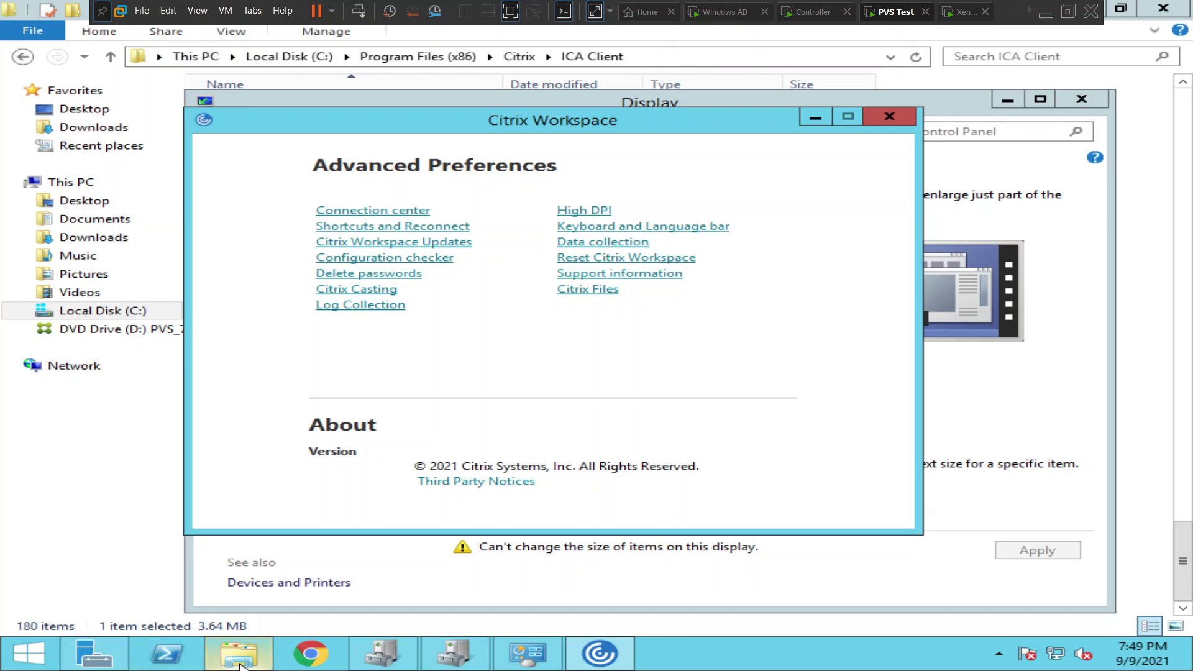
- Browse File Explorer to C:\Program Files (x86)\Citrix\ICA Client and scroll down to wfcrun32
left_click(239, 658)
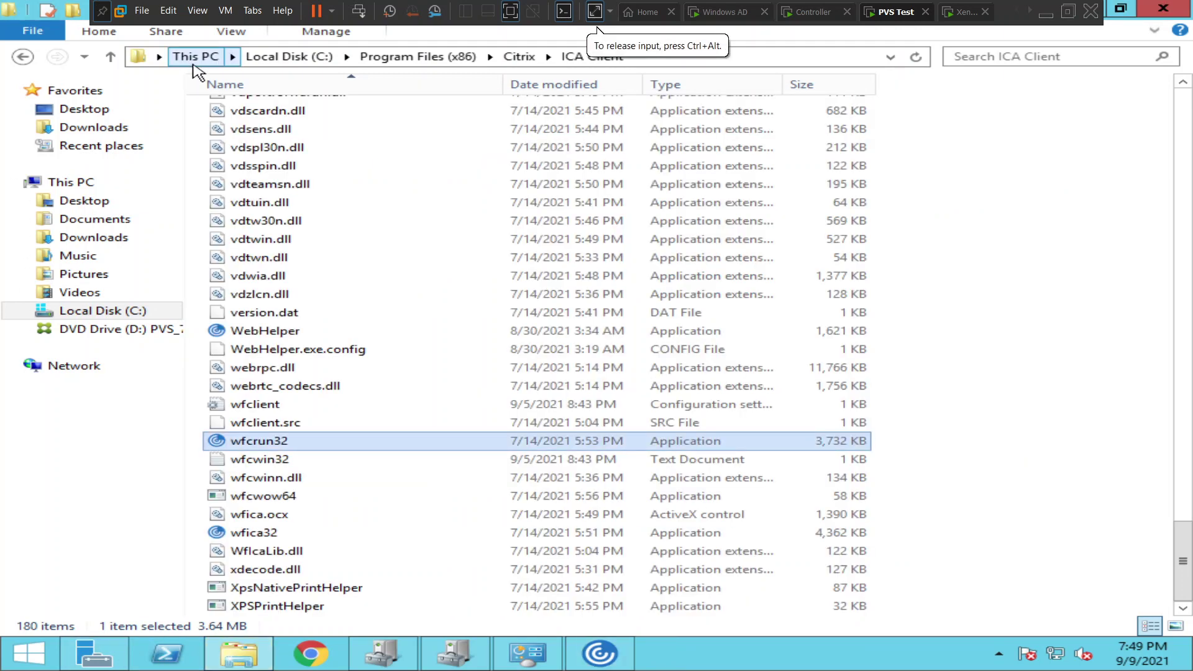
left_click(196, 57)
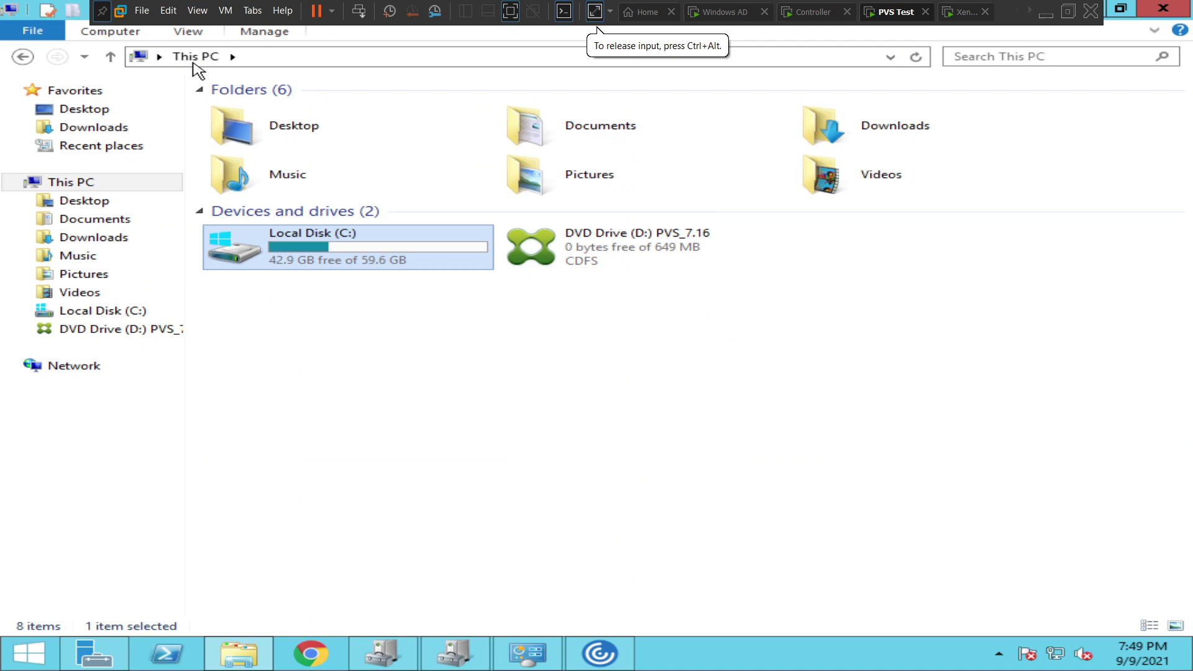
double_click(356, 263)
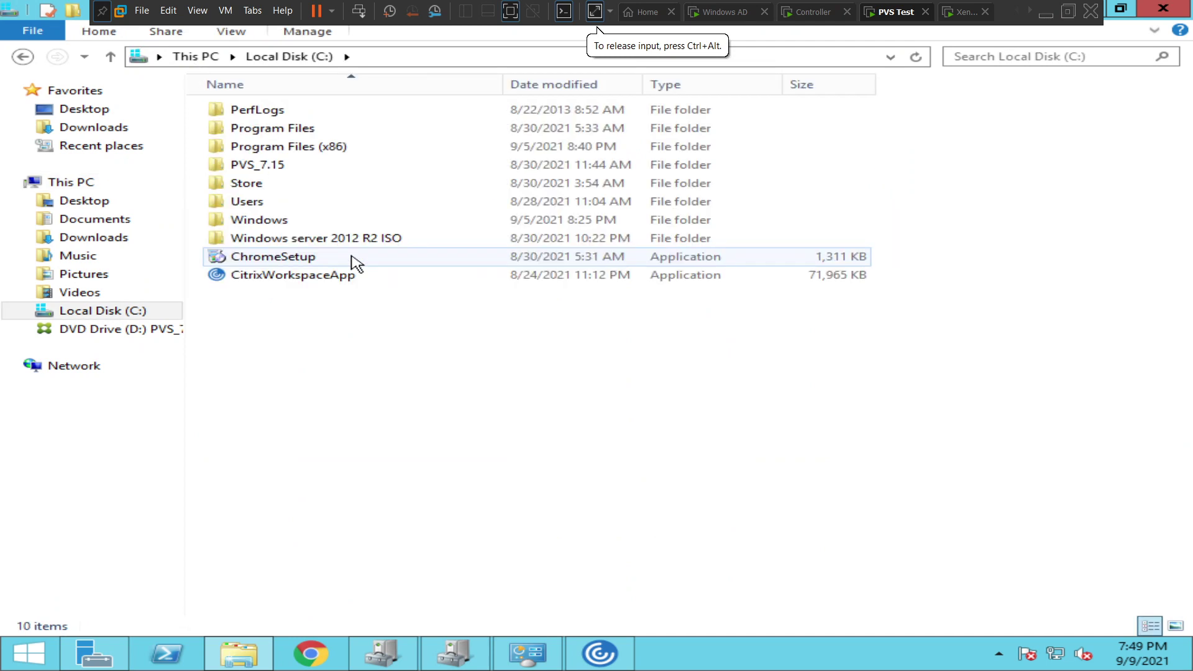
double_click(278, 224)
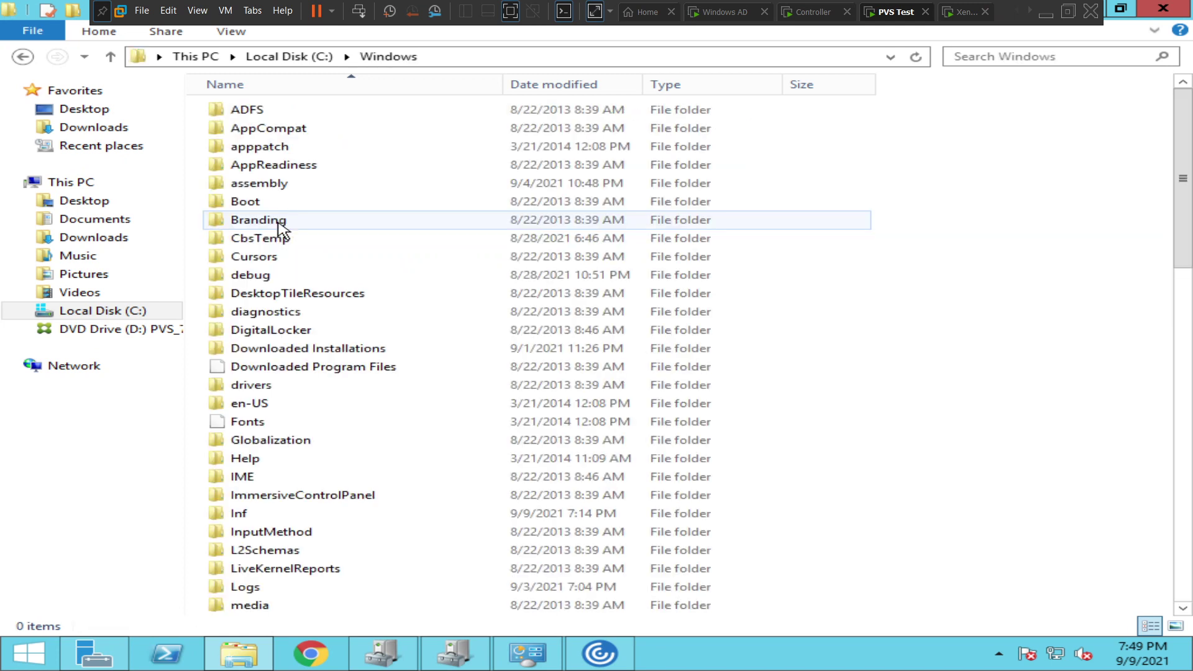
left_click(303, 59)
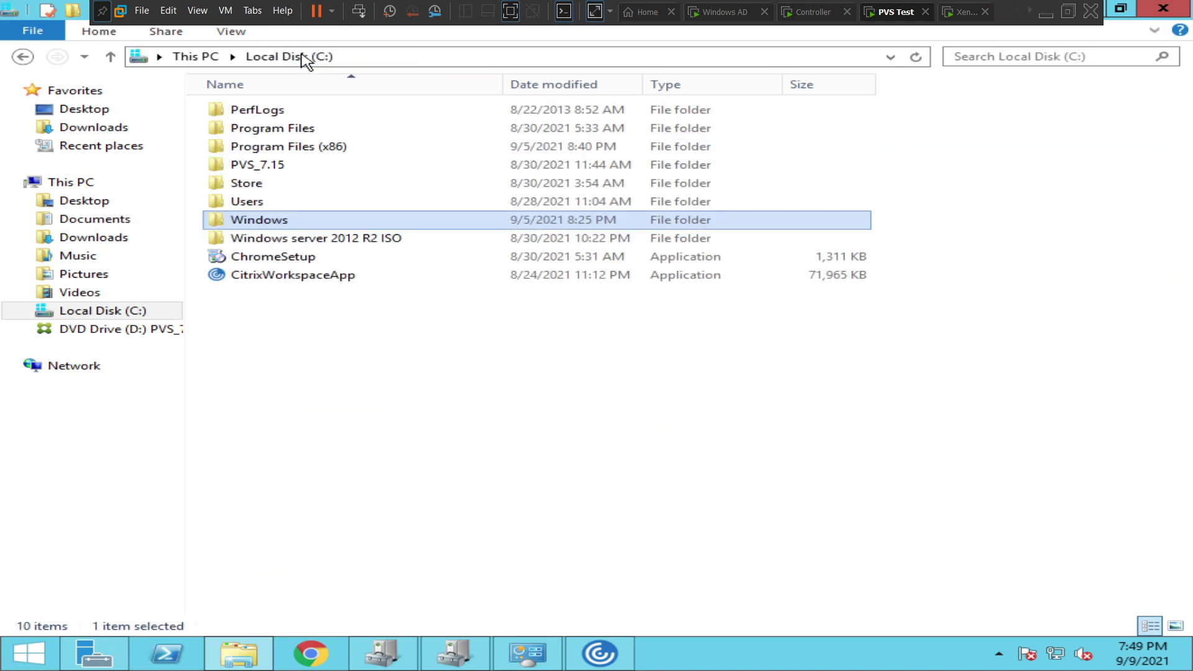
double_click(284, 148)
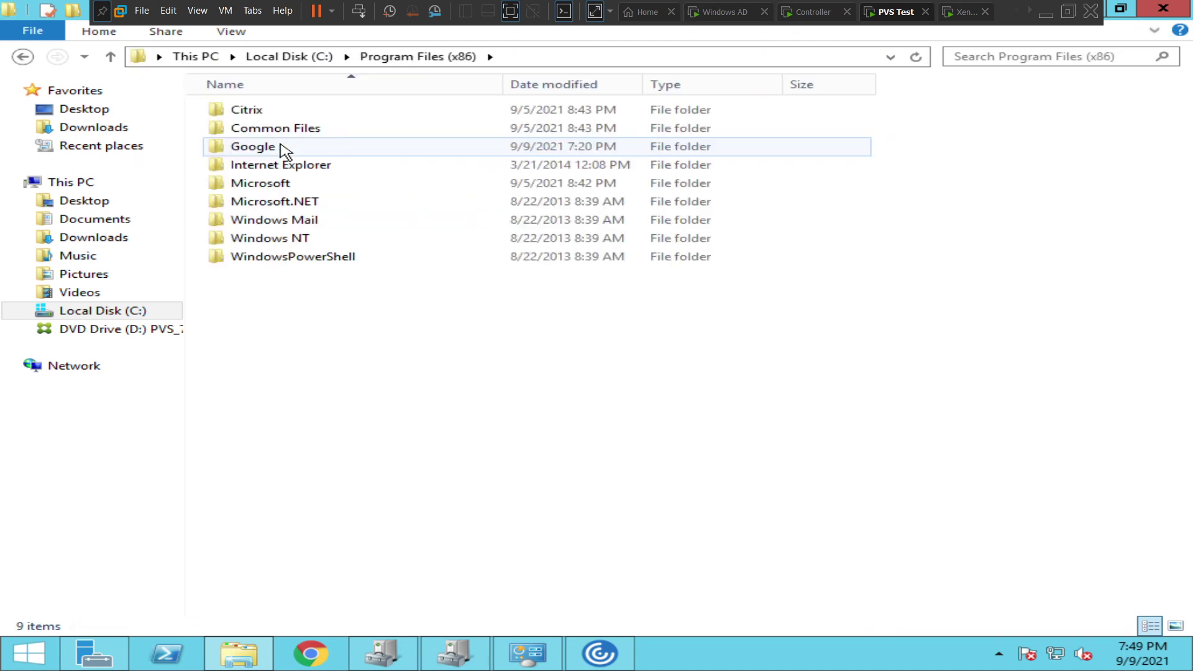
double_click(261, 117)
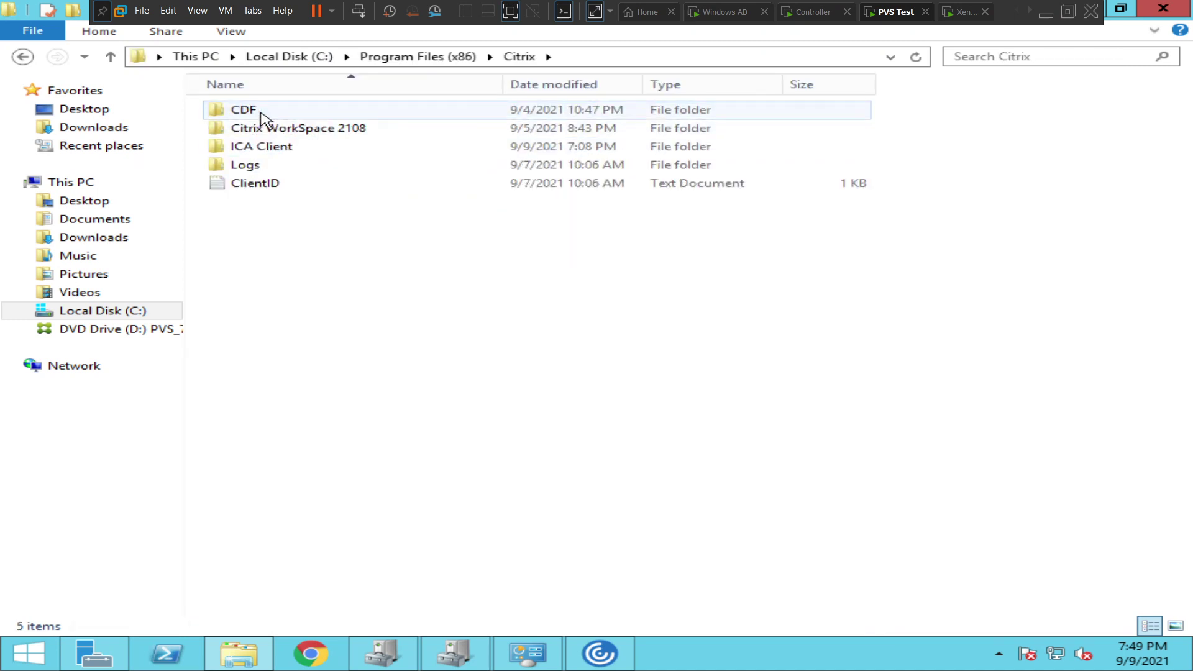
double_click(277, 150)
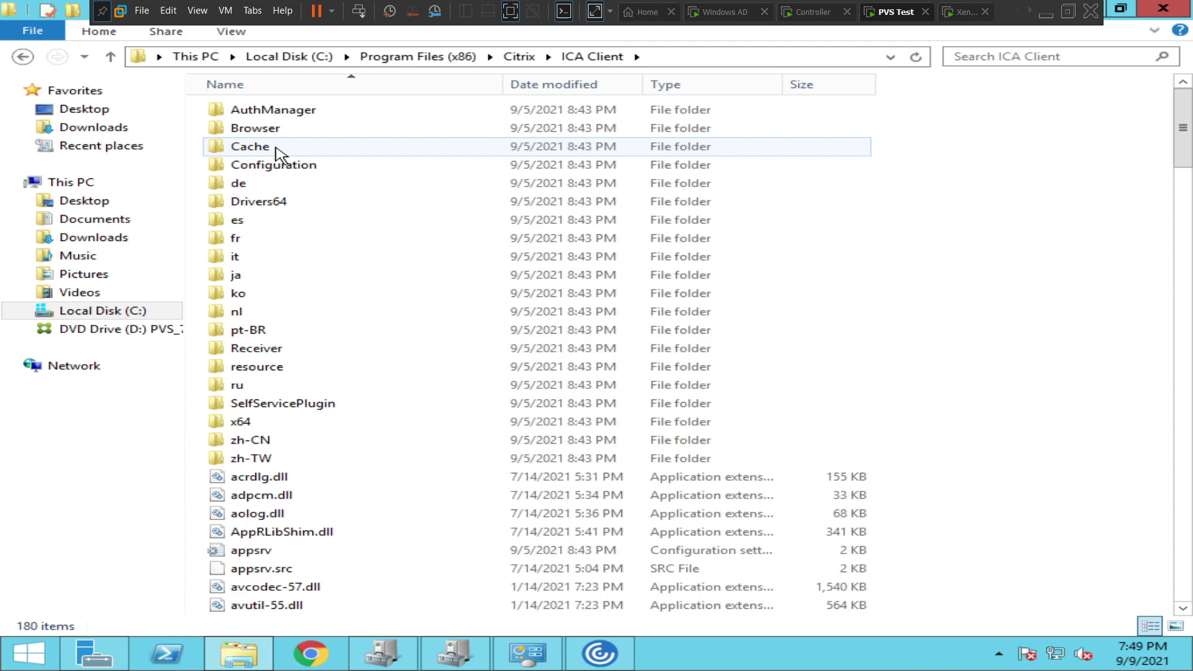
left_click_drag(1183, 128, 1190, 587)
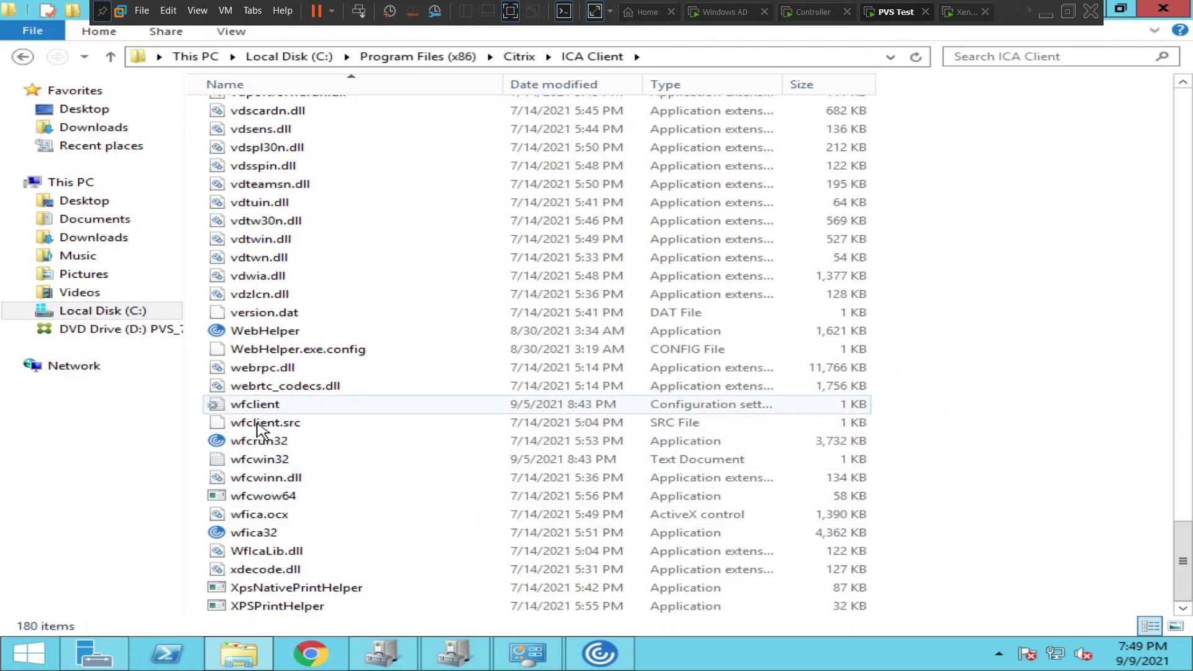
- Tick 'Disable display scaling on high DPI settings' in wfcrun32's Compatibility properties, apply and close
left_click(258, 443)
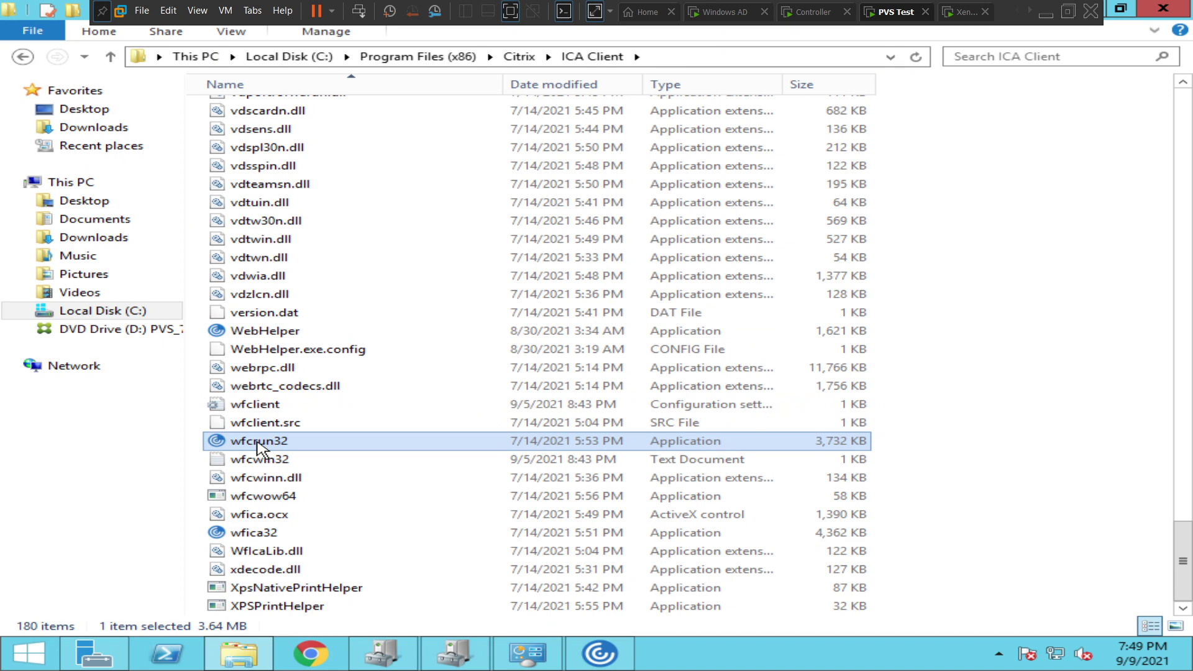
right_click(257, 443)
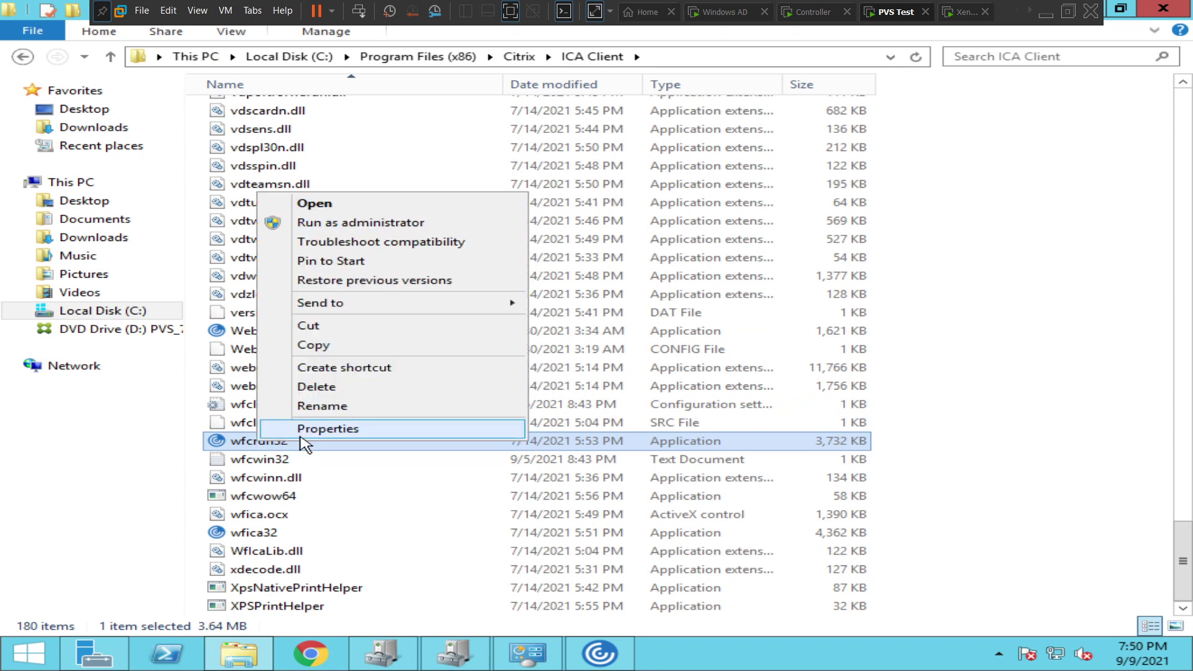
left_click(328, 430)
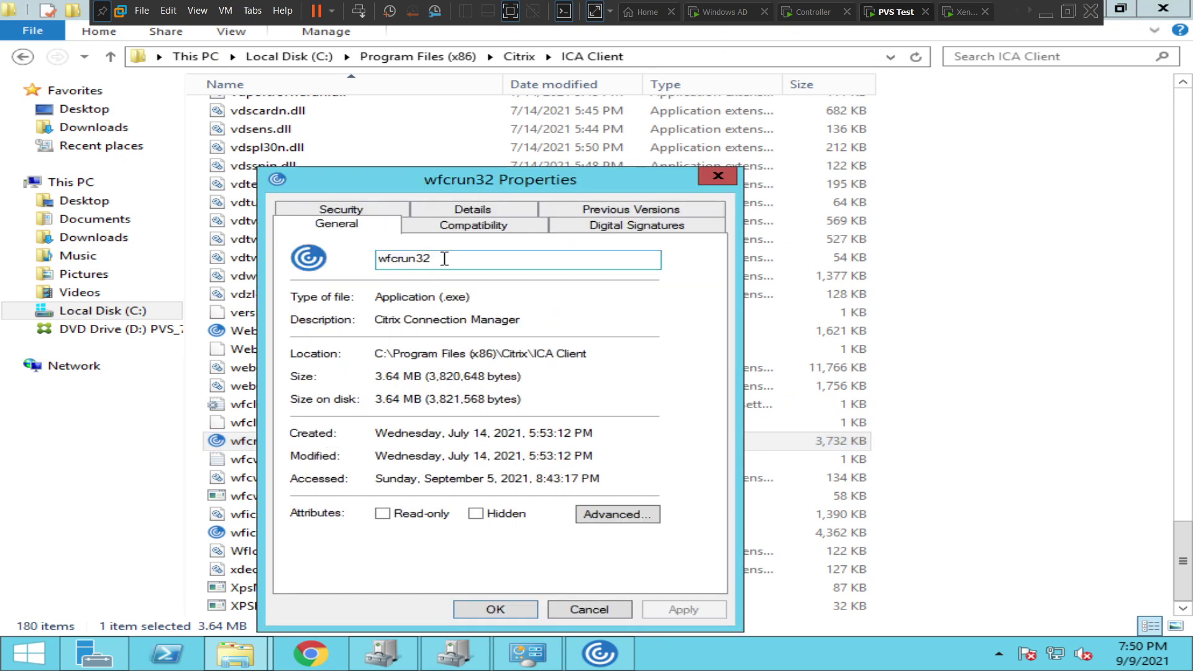
left_click(475, 228)
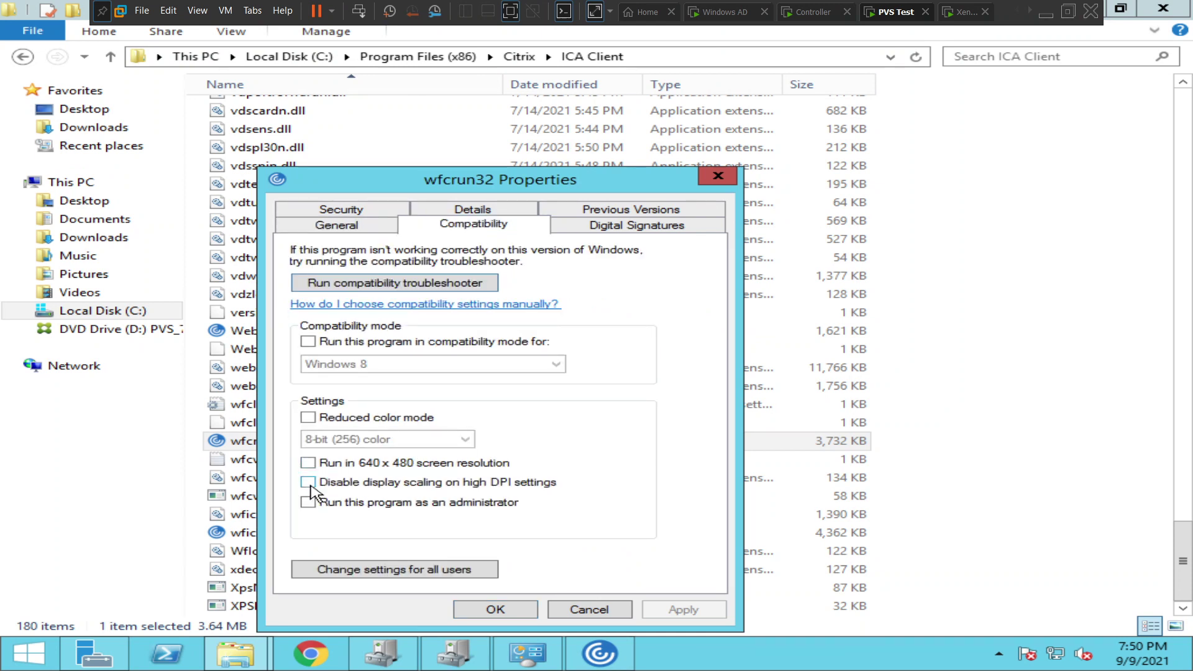
left_click(309, 484)
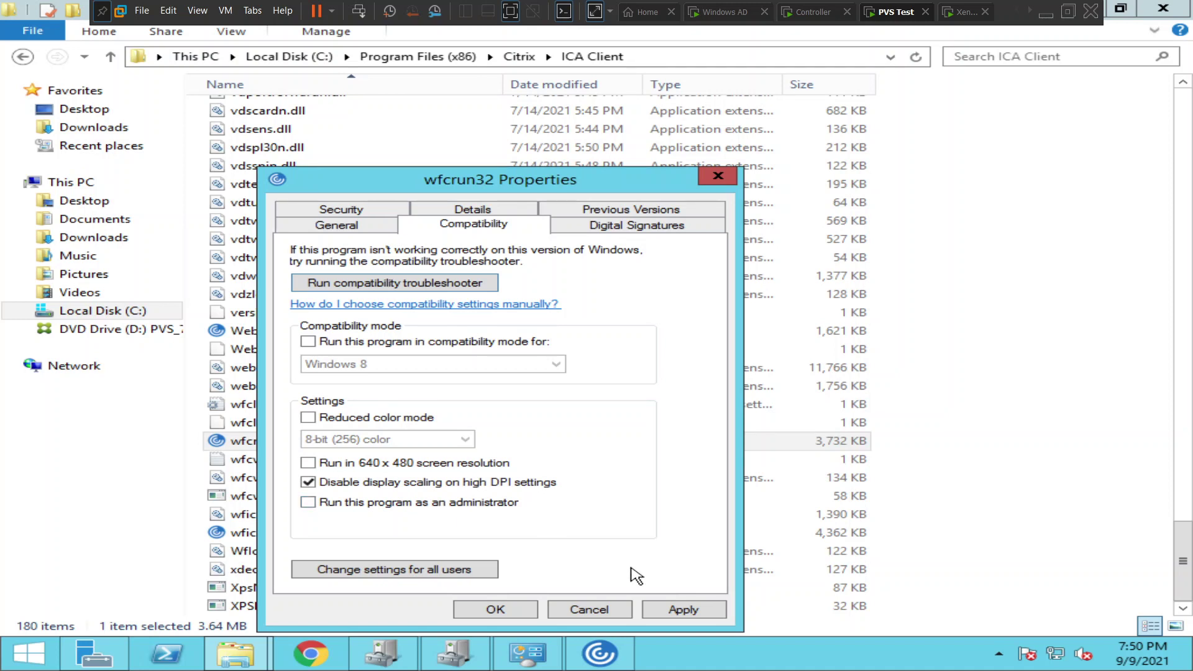
left_click(661, 609)
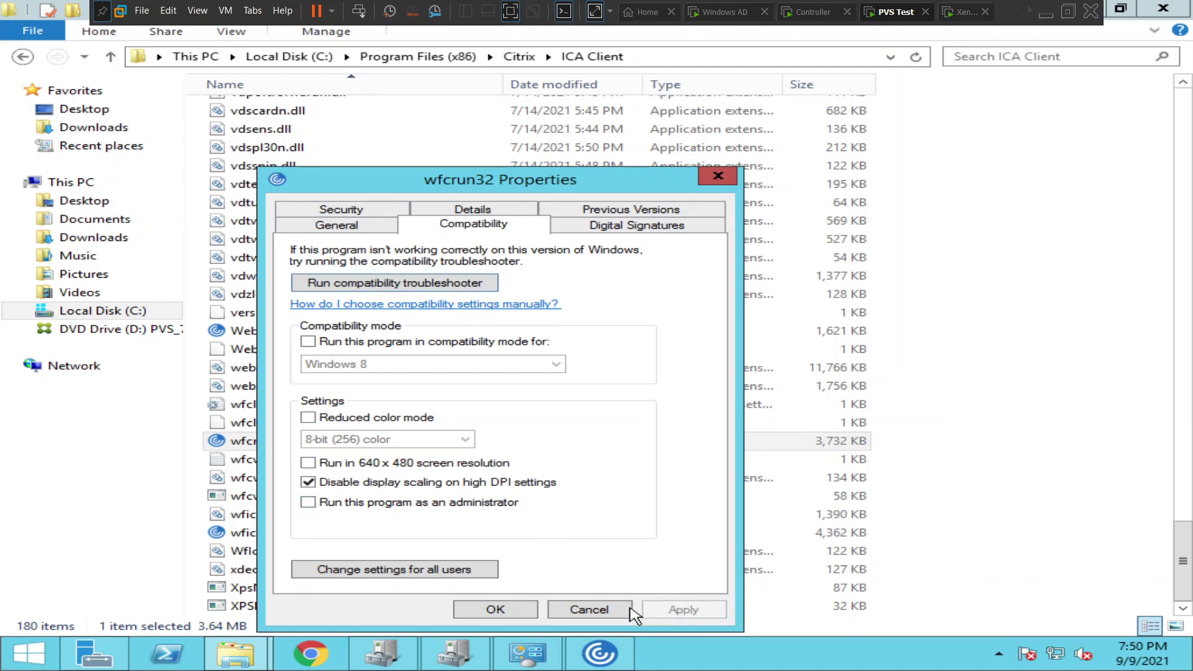
left_click(495, 610)
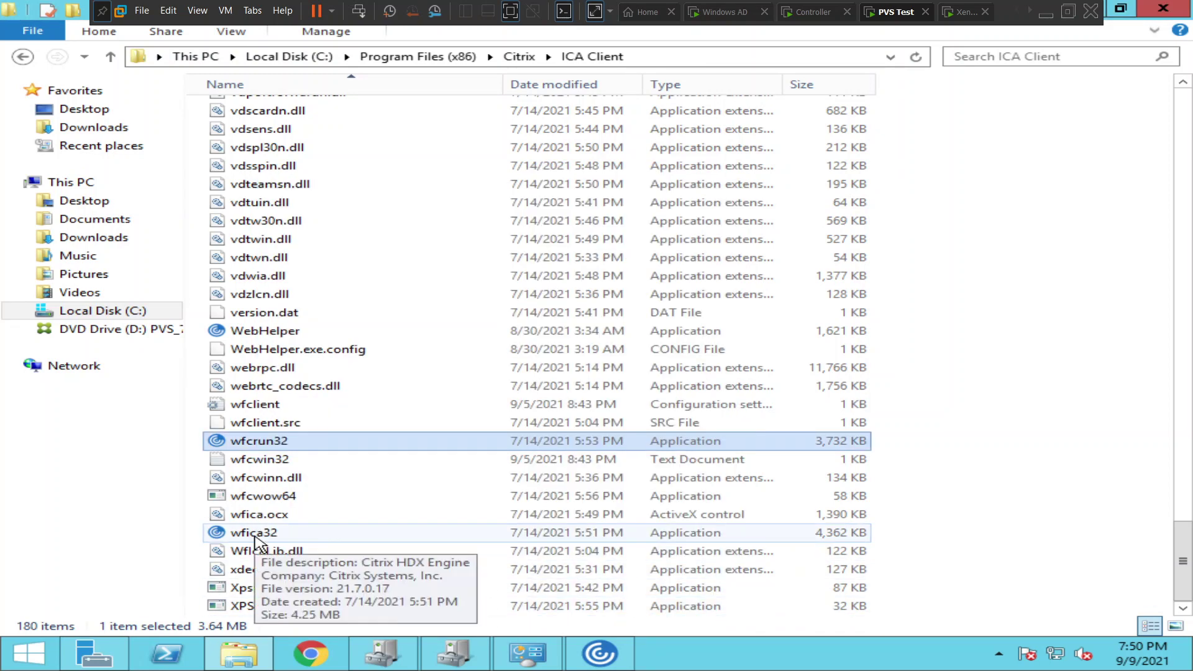
- Tick 'Disable display scaling on high DPI settings' in wfica32's Compatibility properties and apply it
left_click(256, 542)
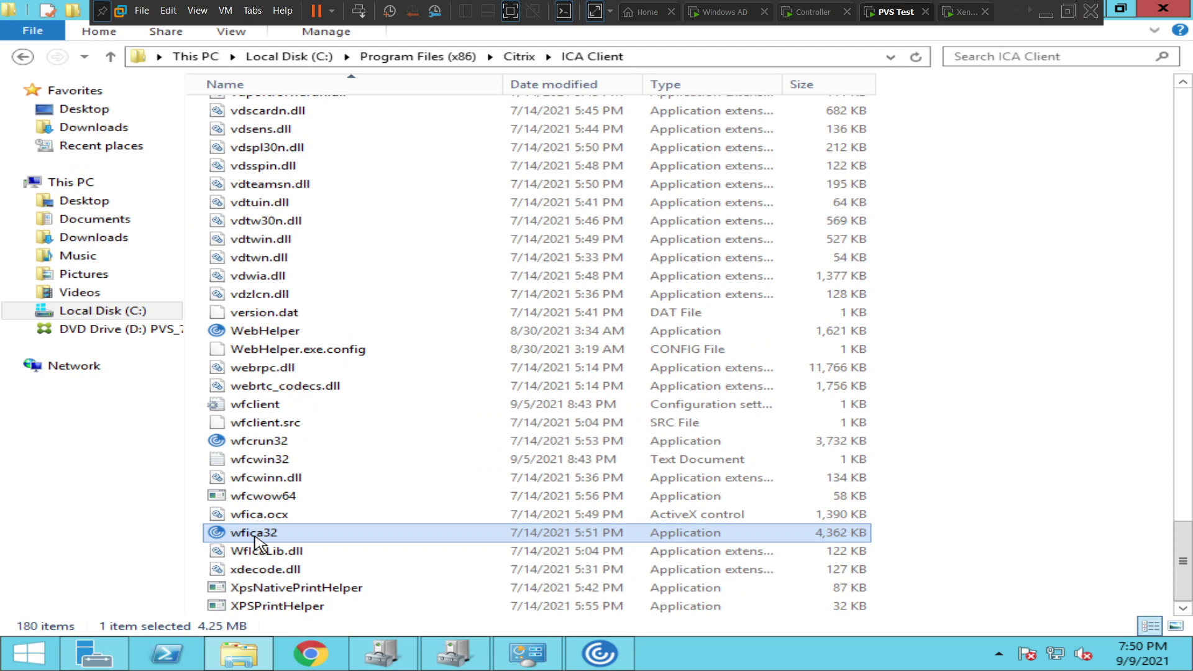
right_click(256, 542)
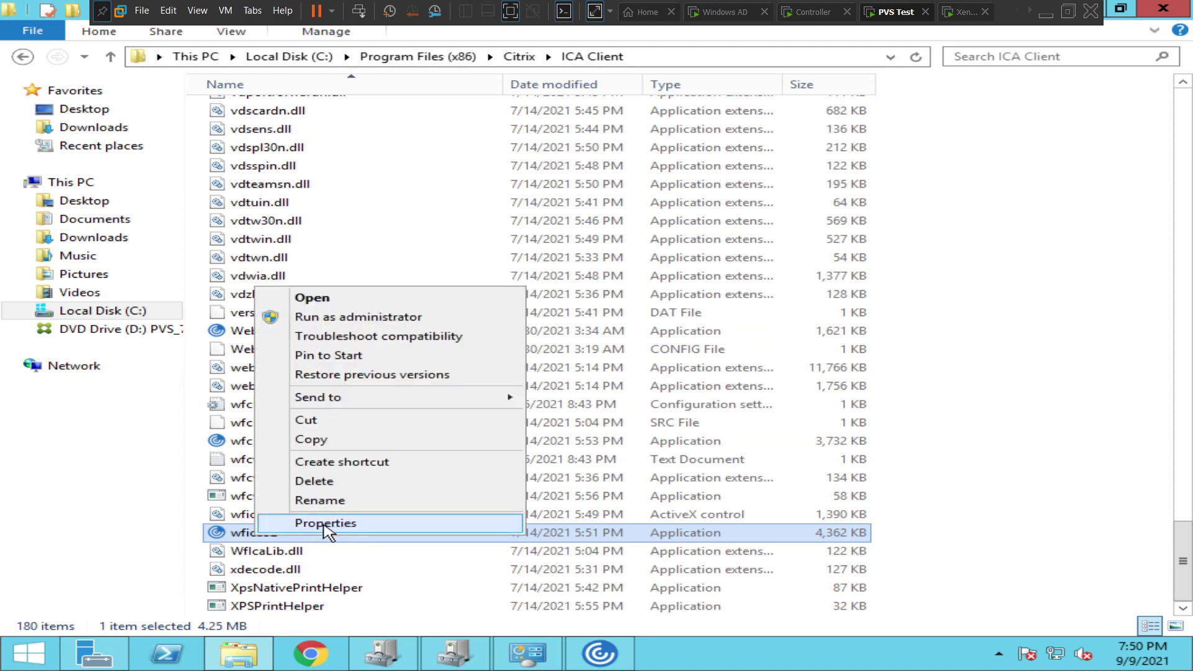
left_click(326, 524)
left_click(486, 227)
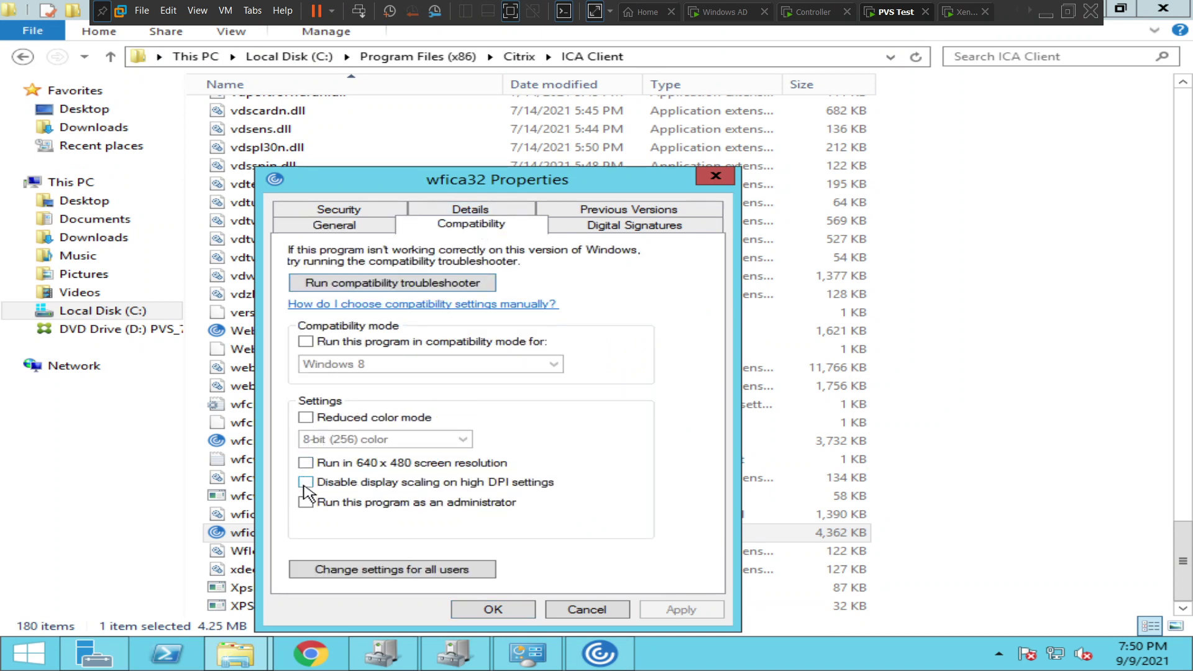
left_click(305, 483)
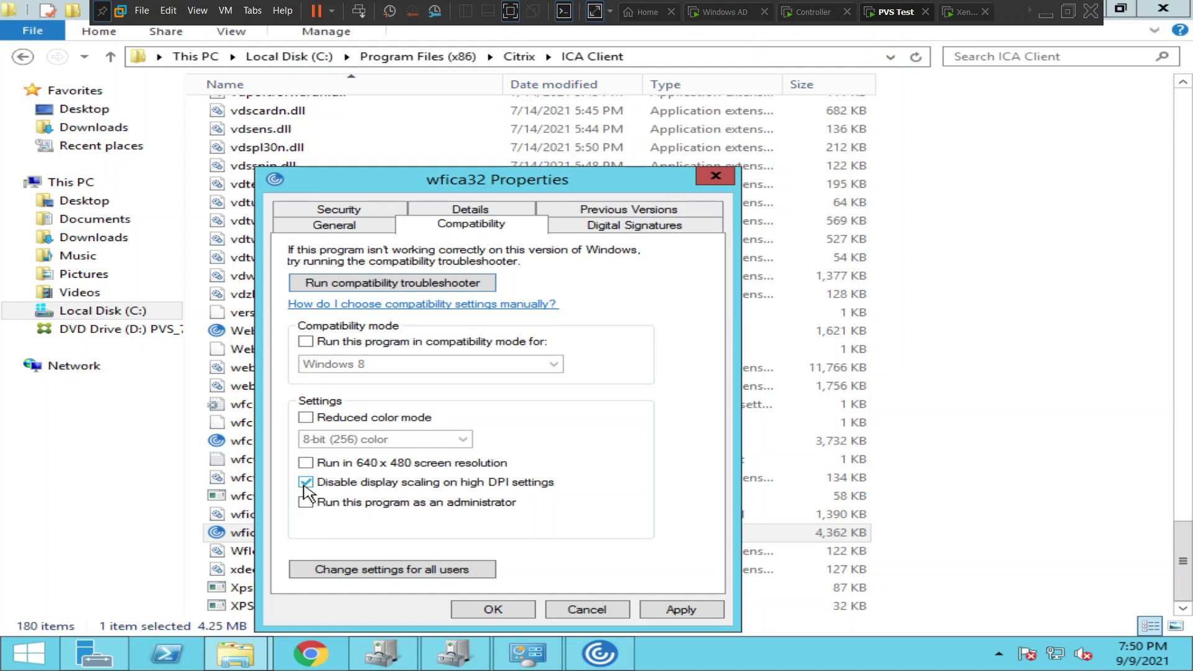
left_click(667, 611)
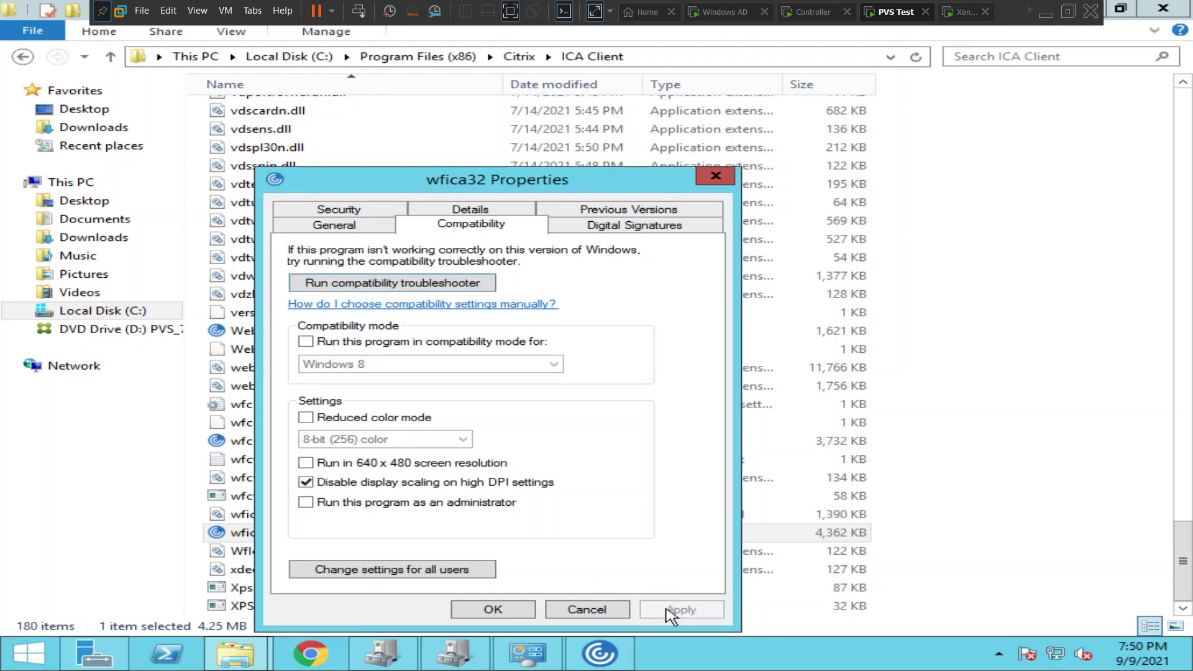
- Close the wfica32 Properties with OK
left_click(514, 613)
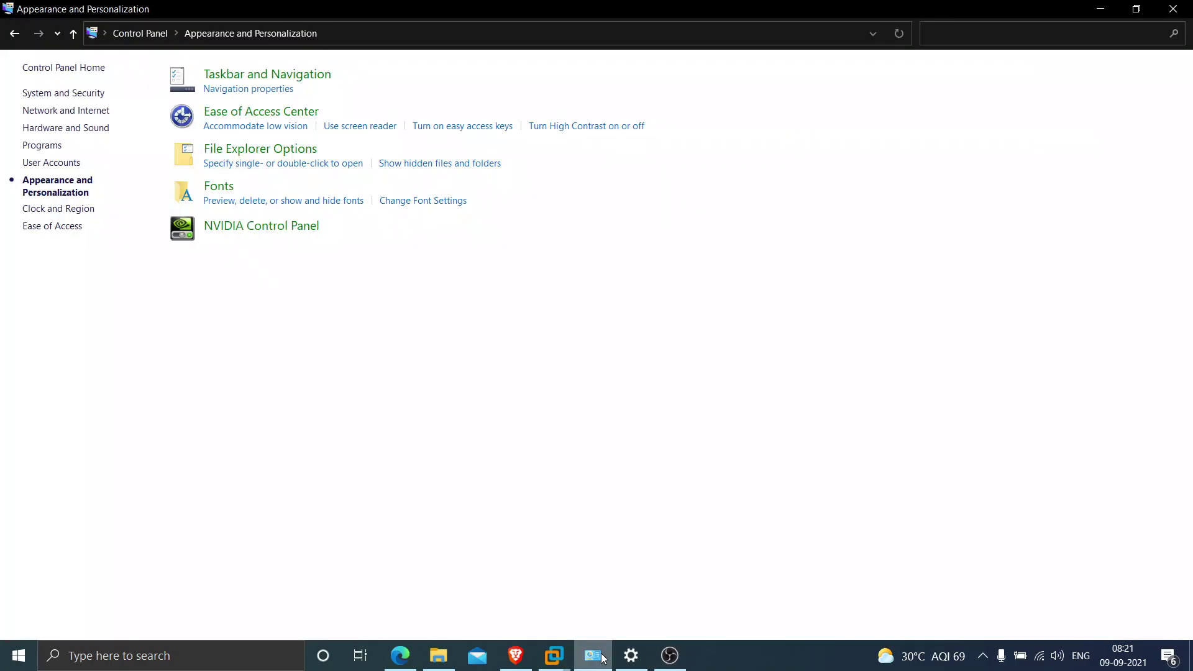
- Search Windows for 'display' and open the Ease of Access display settings
left_click(239, 662)
type("d")
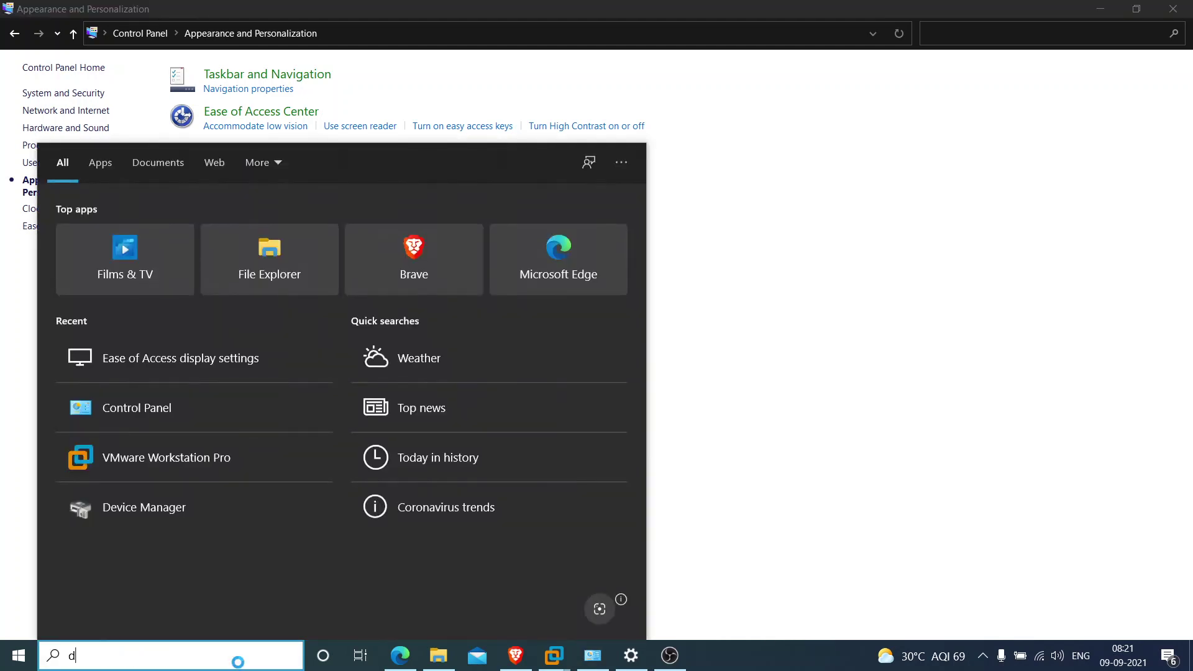
type("isplay")
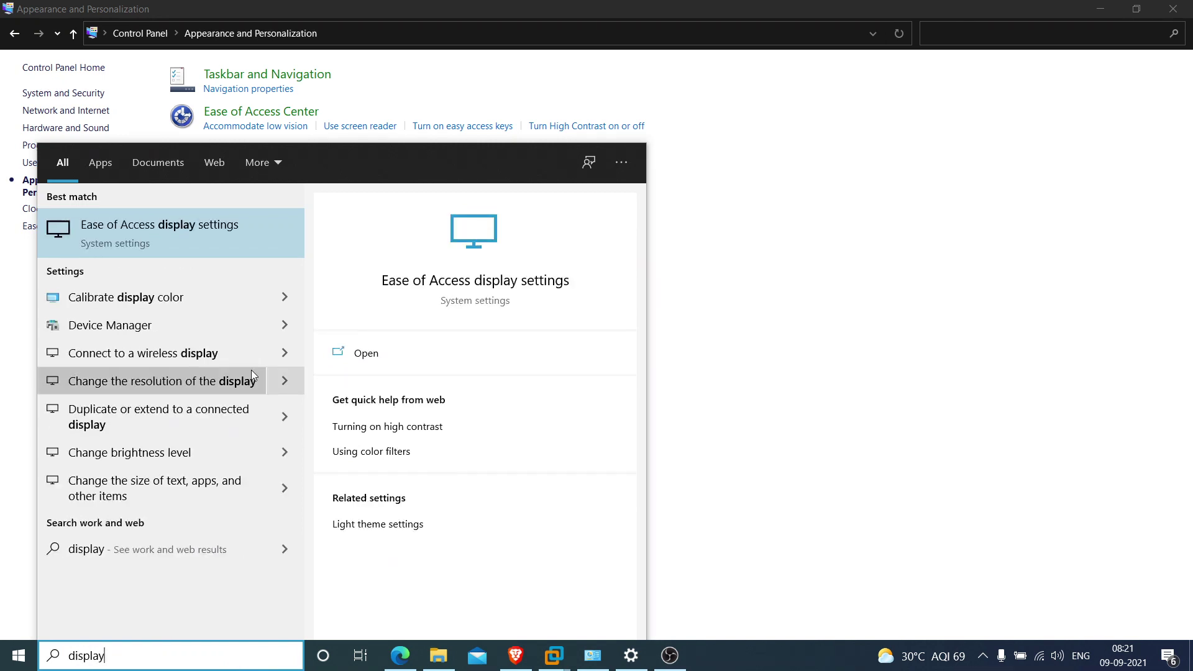
left_click(199, 253)
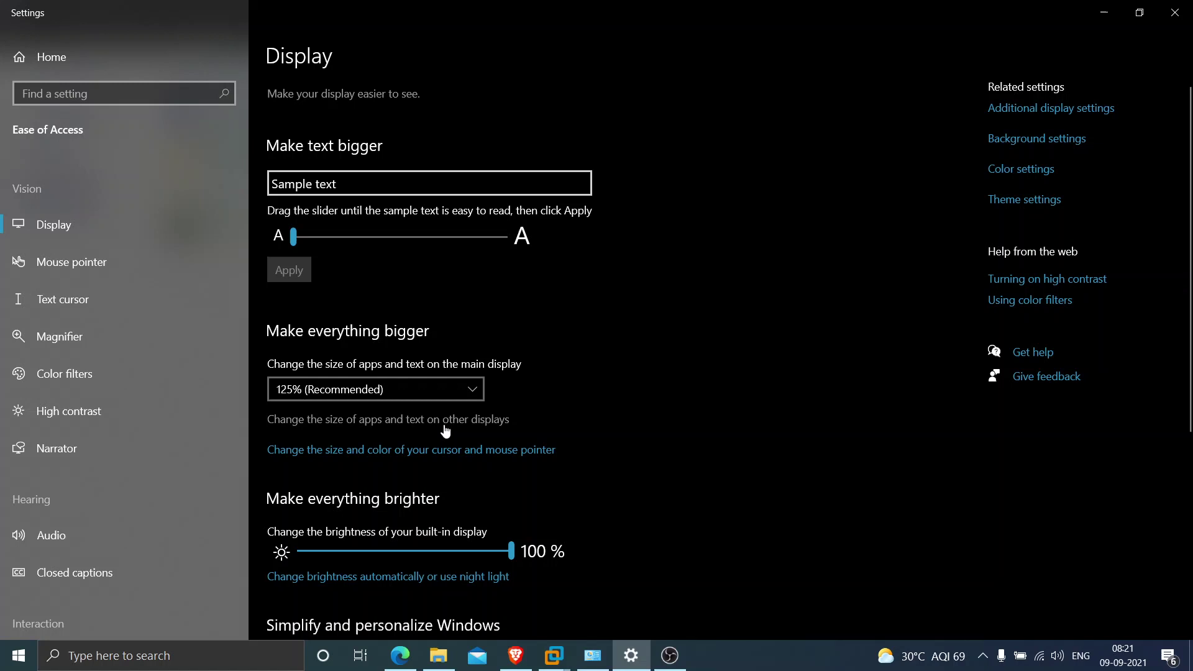
- Go to Scale and layout, try a 150% scale, then revert to 125% (Recommended)
left_click(421, 421)
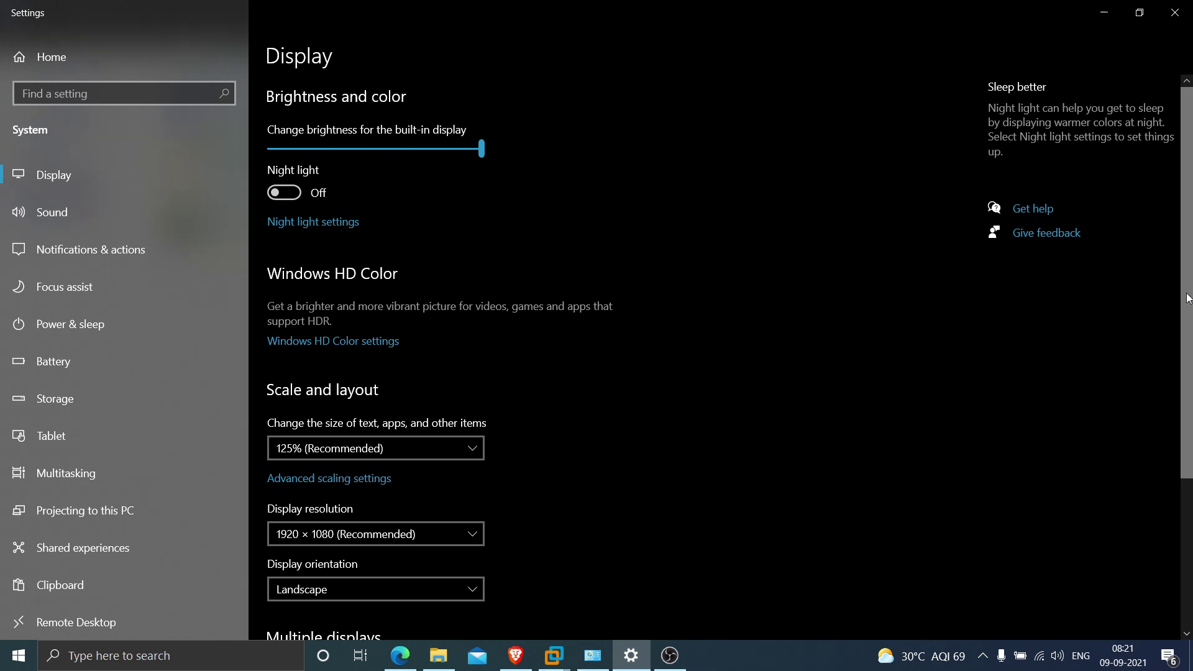
left_click_drag(1186, 310, 1186, 426)
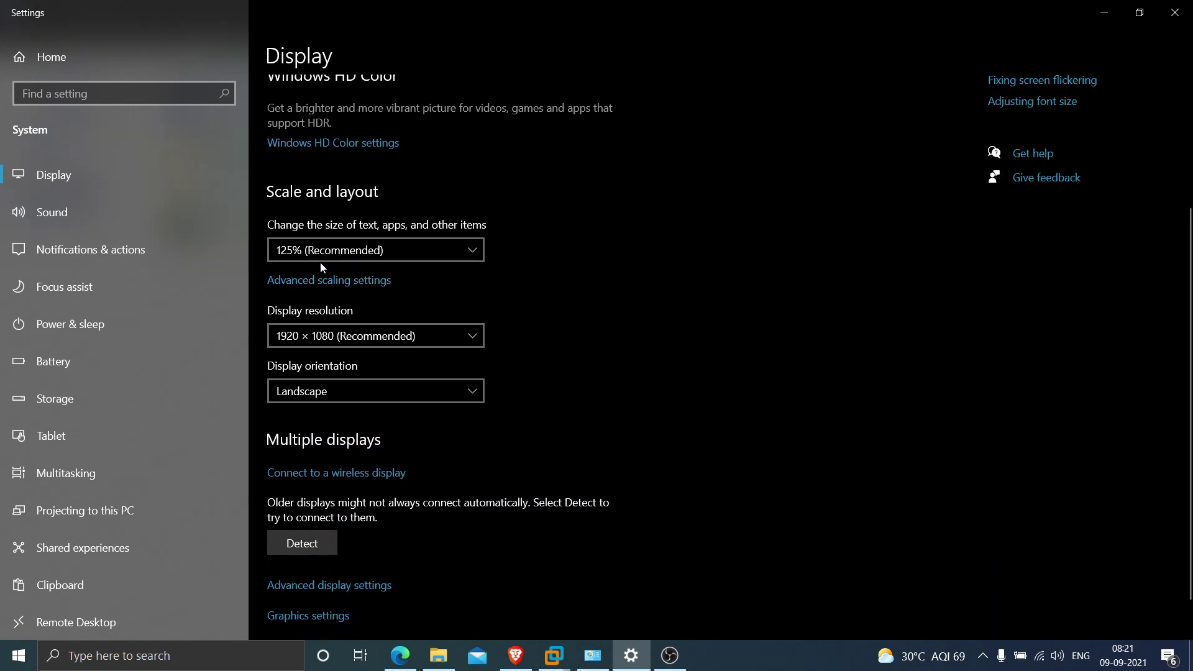
left_click(476, 256)
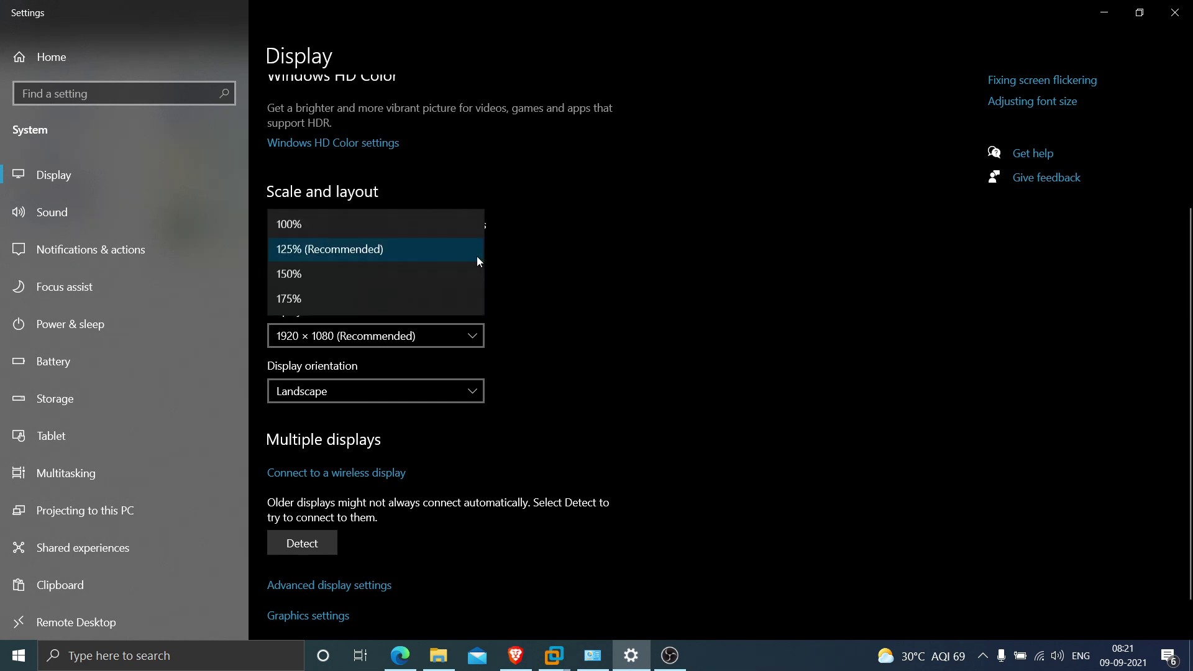
left_click(426, 274)
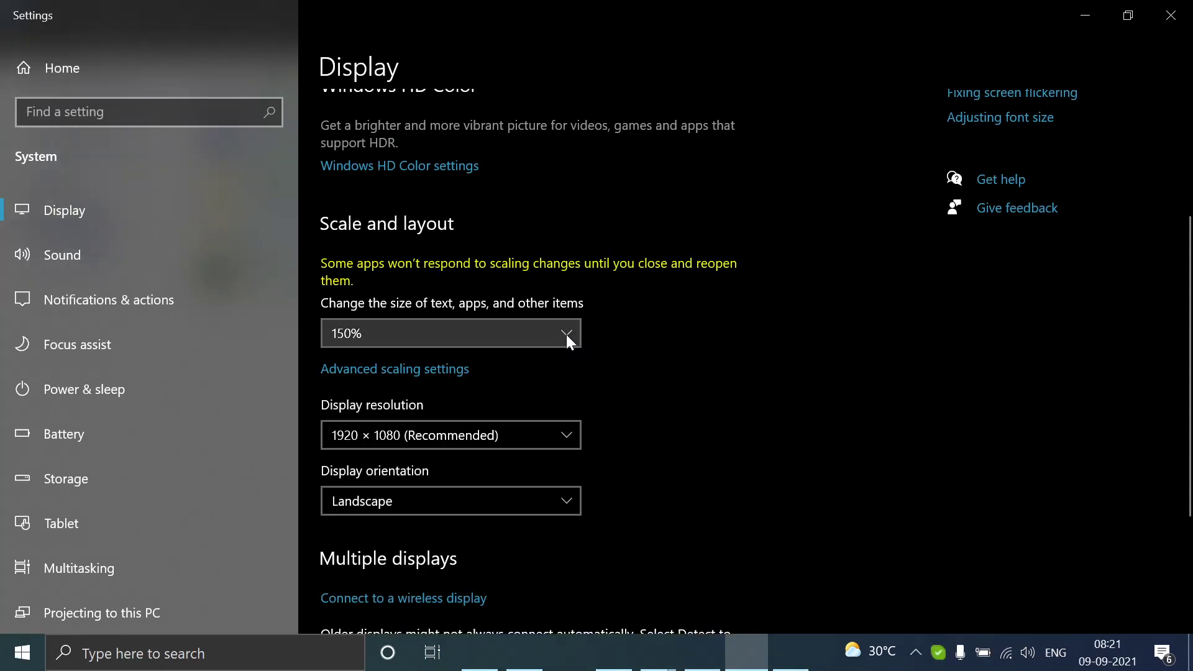
left_click(566, 336)
left_click(477, 304)
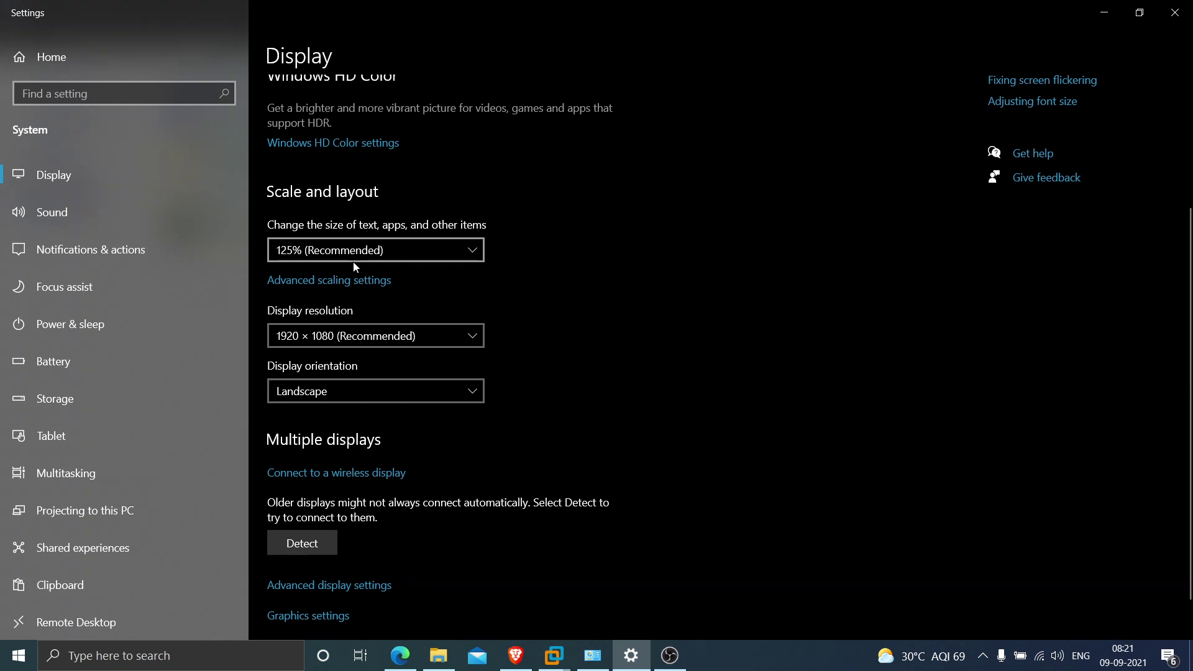
- Change the text, apps and items size from 125% to 100%
left_click(474, 255)
left_click(339, 226)
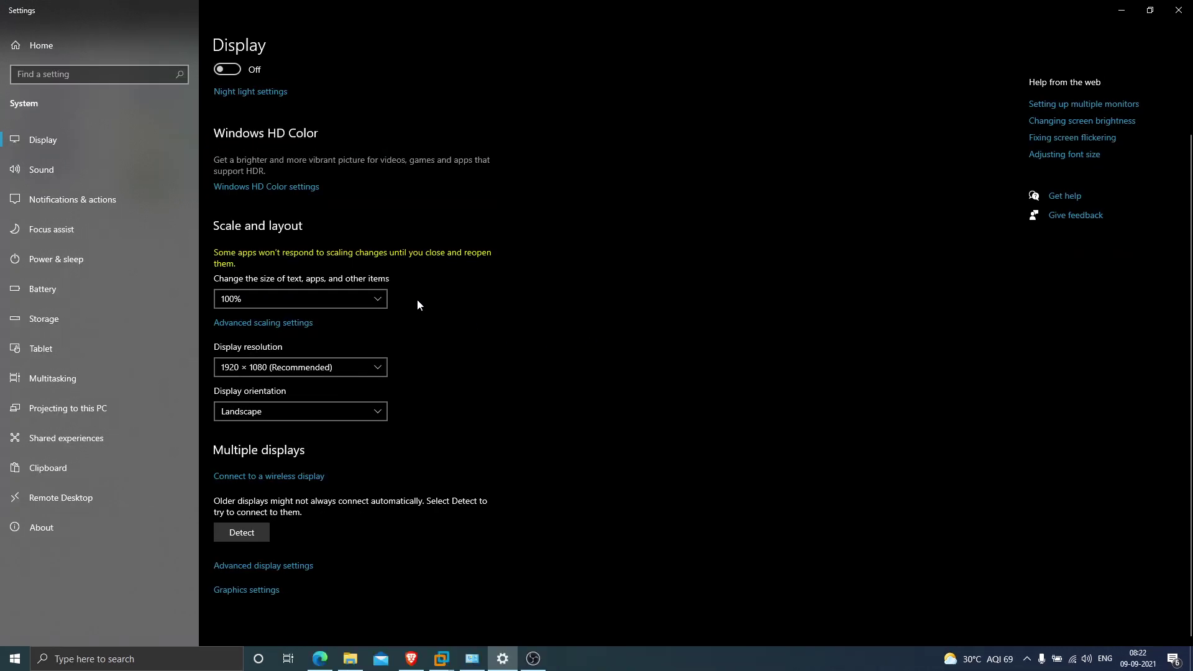
left_click(380, 298)
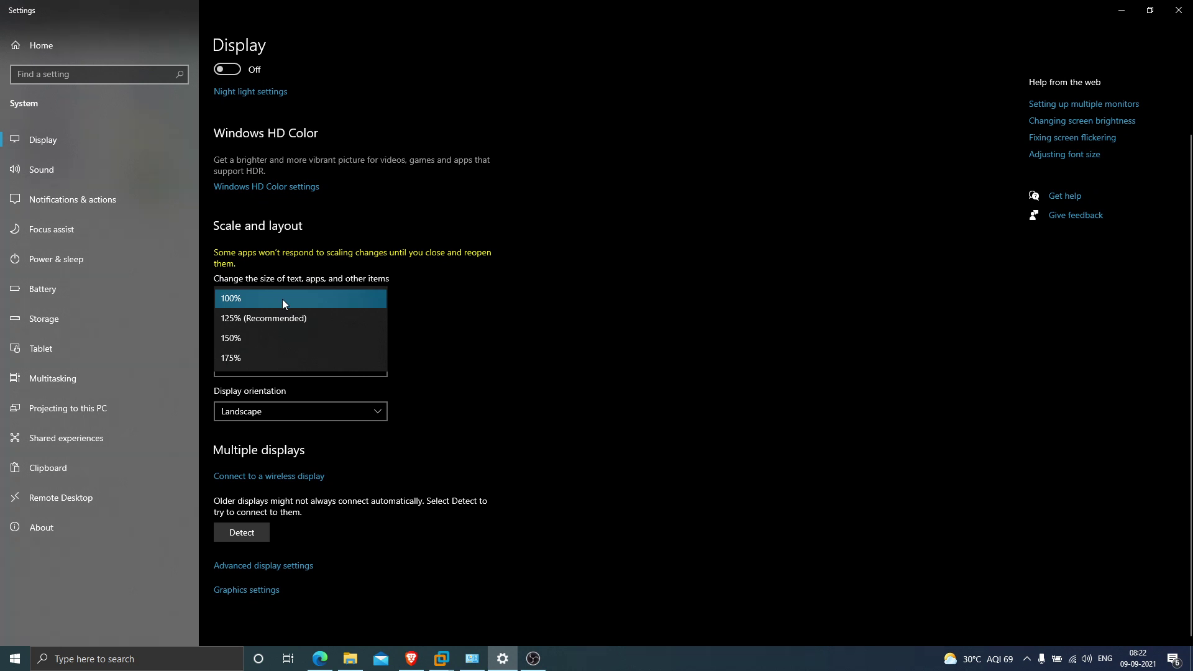
left_click(588, 260)
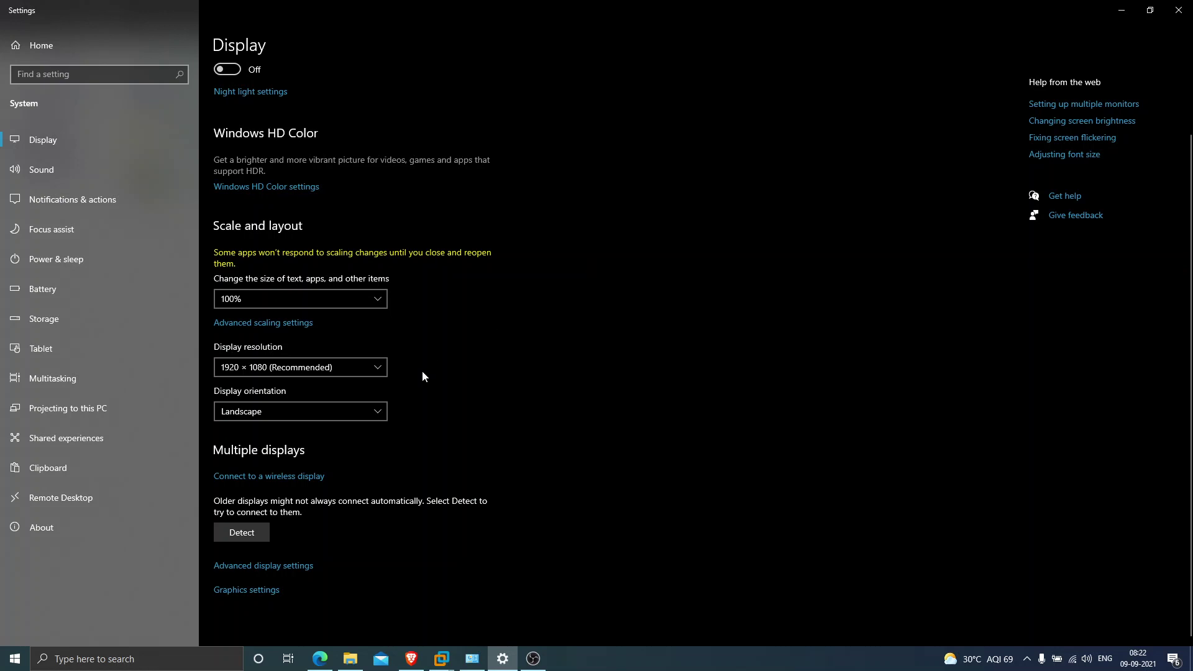
- Open Device Manager via a 'dev' search and expand Display adapters to select the Citrix Indirect Display Adapter
left_click(128, 659)
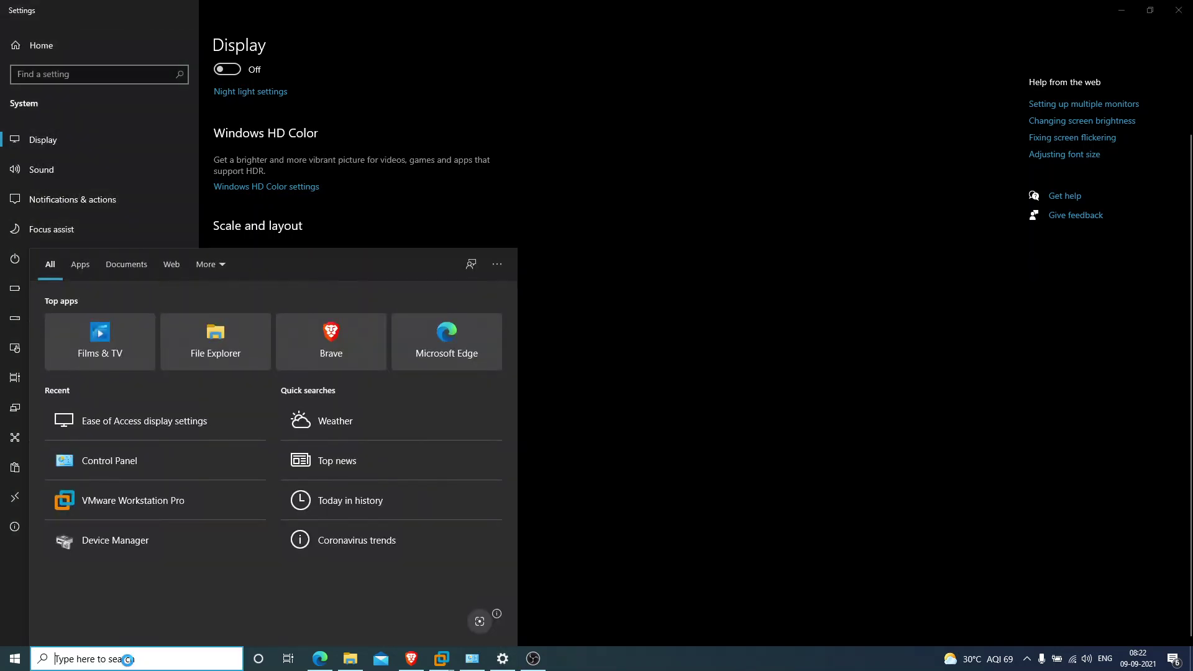
type("dev")
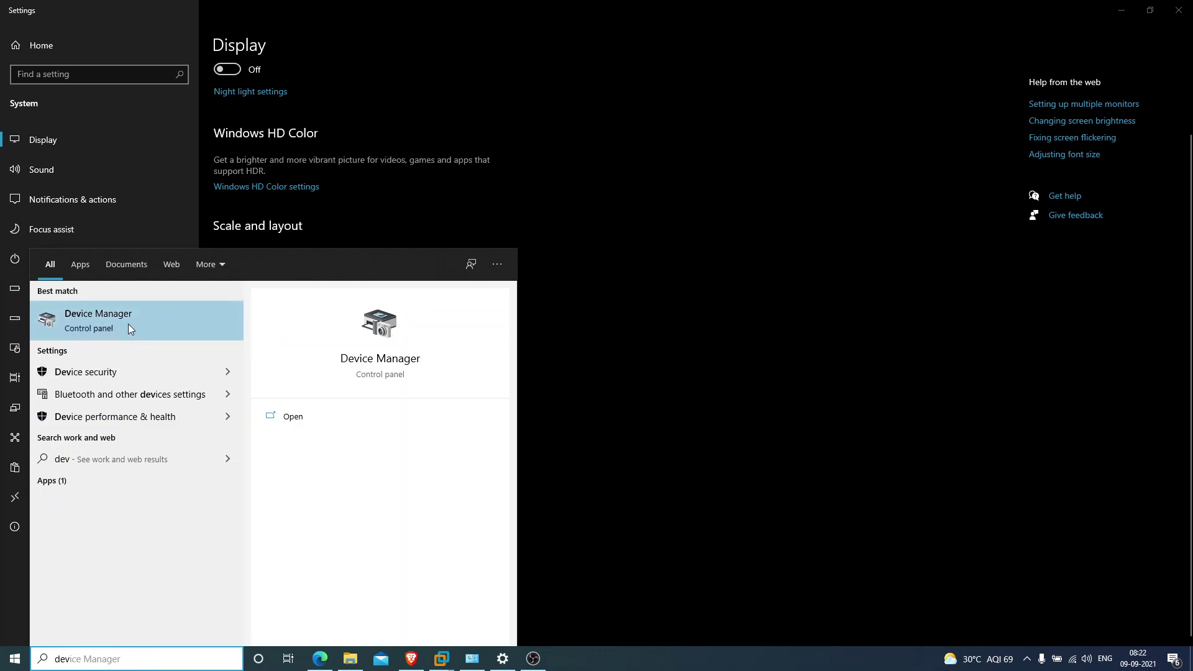
left_click(163, 330)
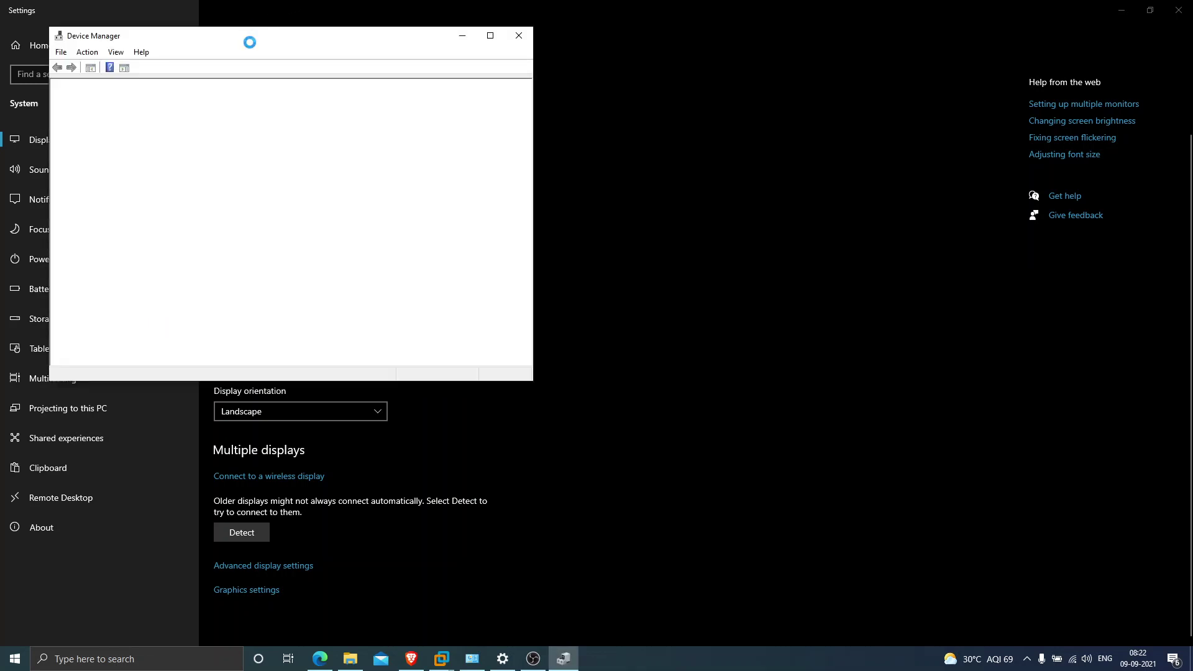
left_click_drag(239, 45, 787, 88)
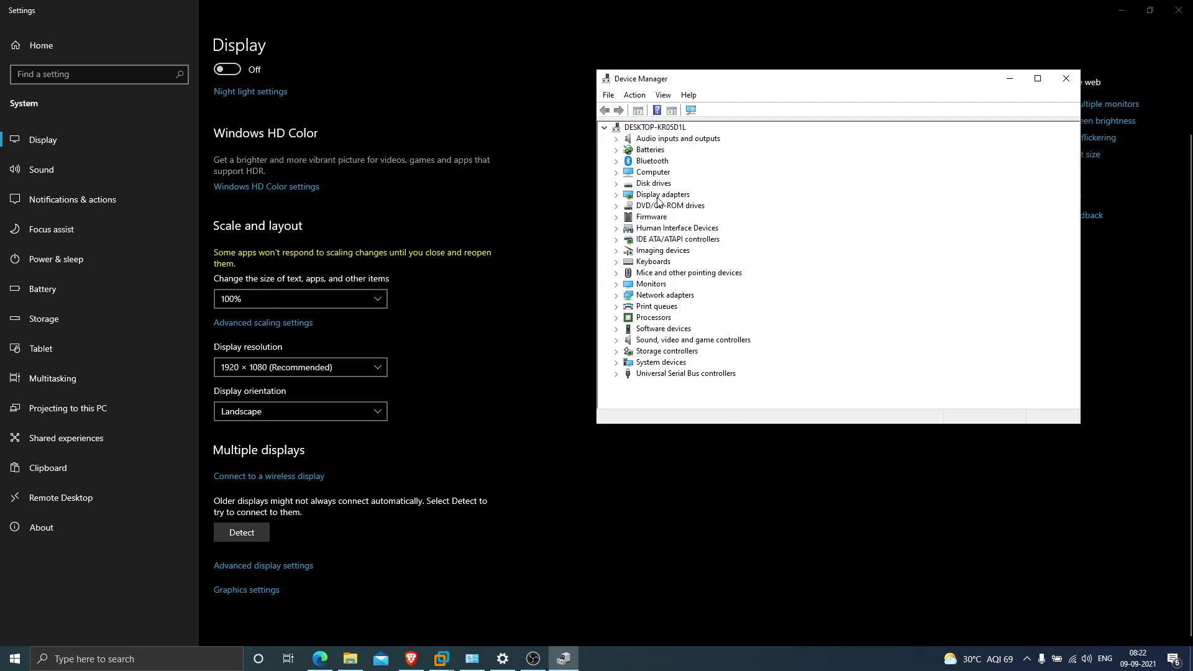
left_click(617, 197)
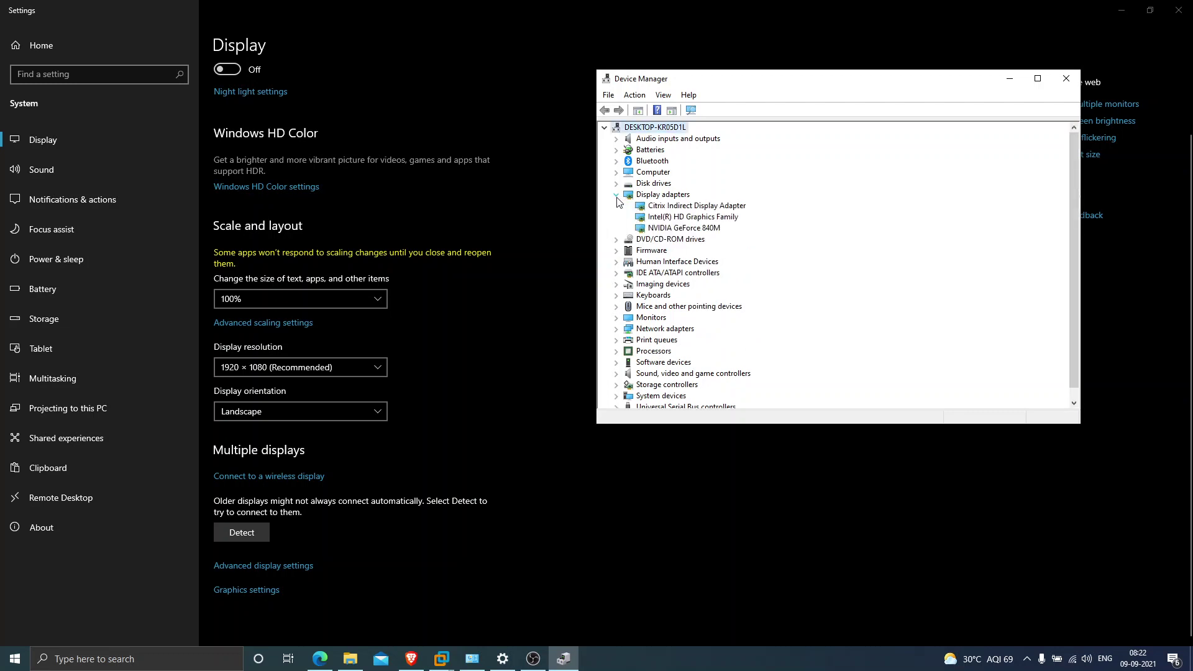
left_click(668, 210)
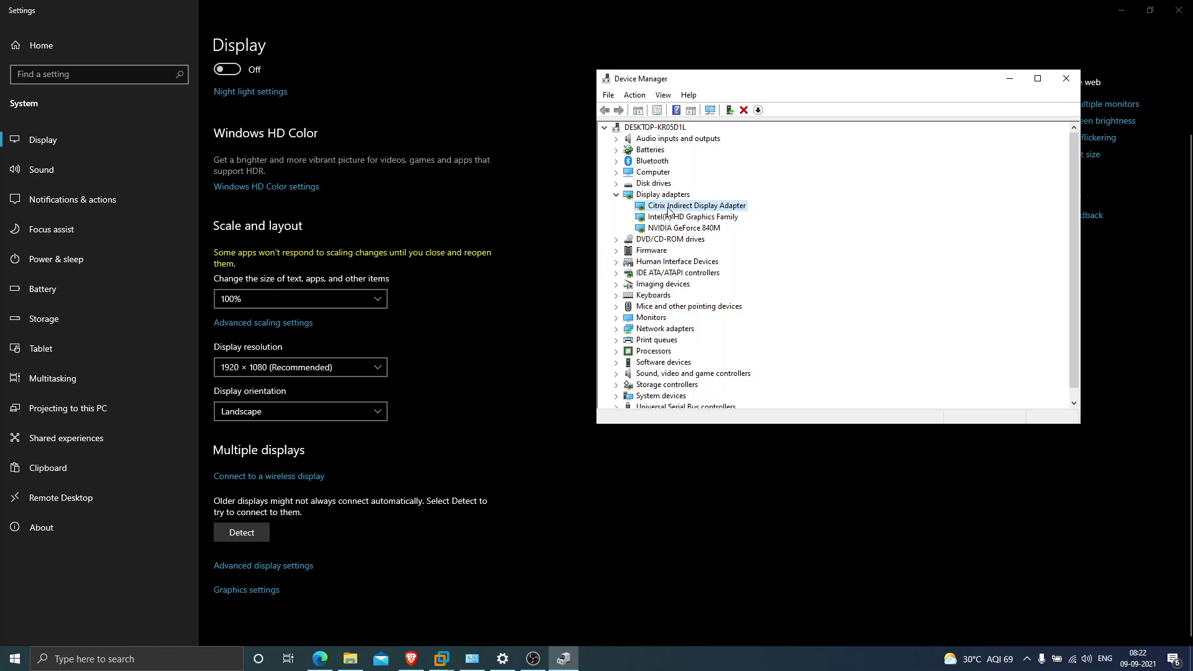
- Disable the Citrix Indirect Display Adapter device and accept the stop-functioning warning
right_click(699, 212)
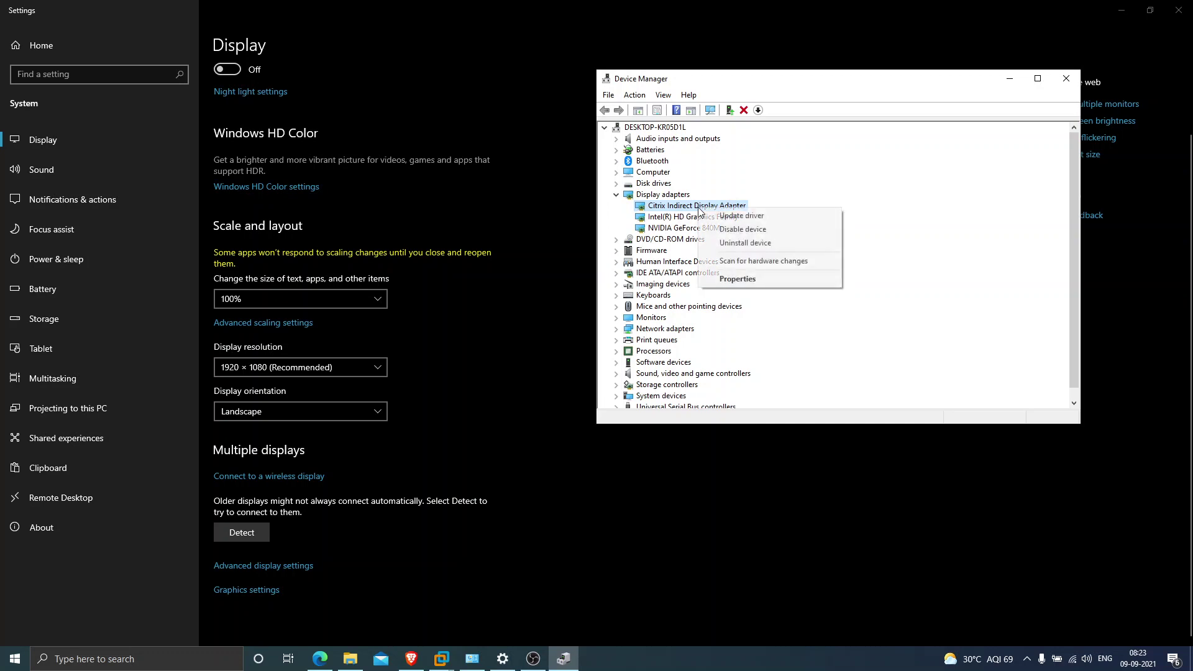
left_click(738, 231)
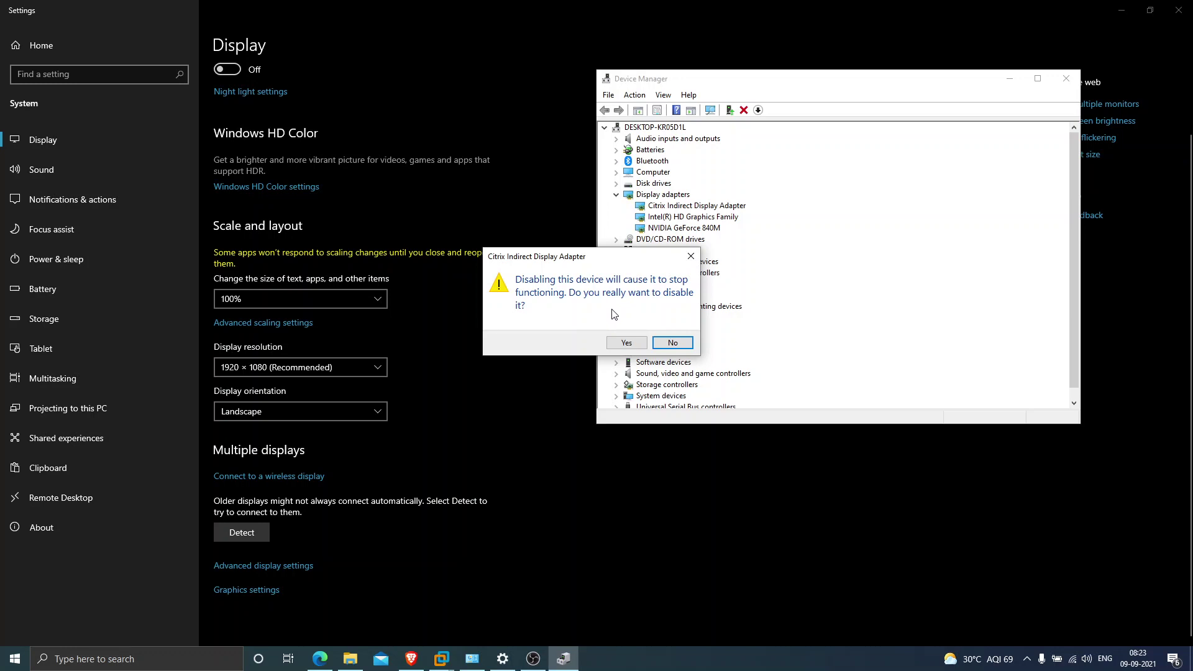
left_click(625, 344)
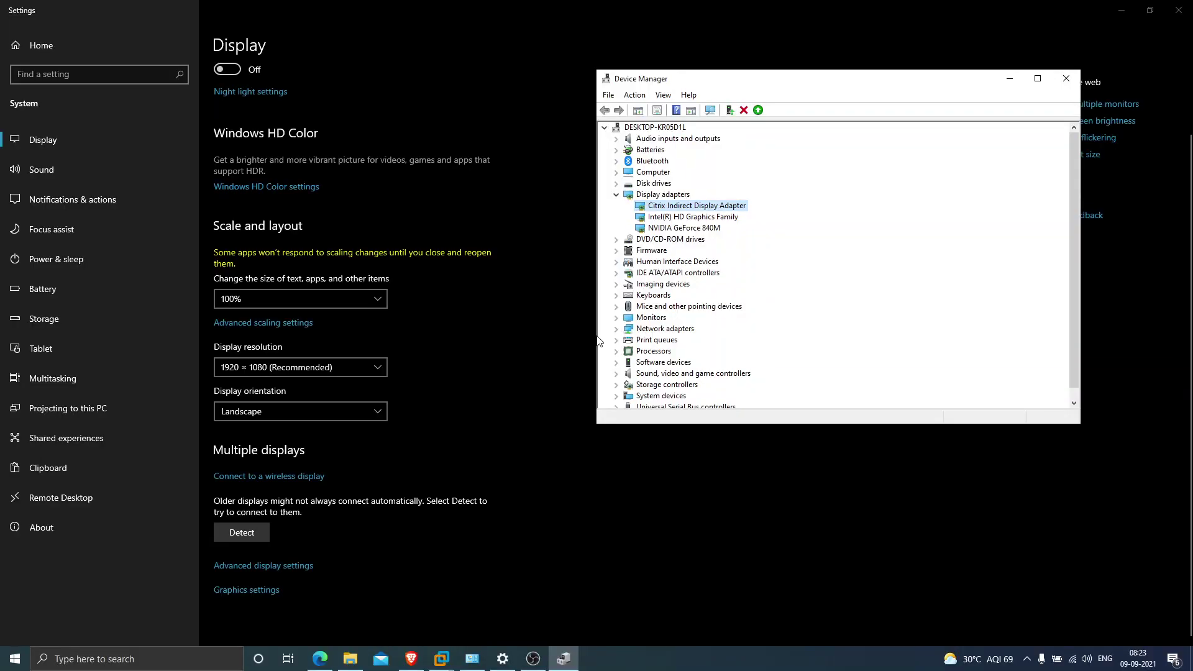